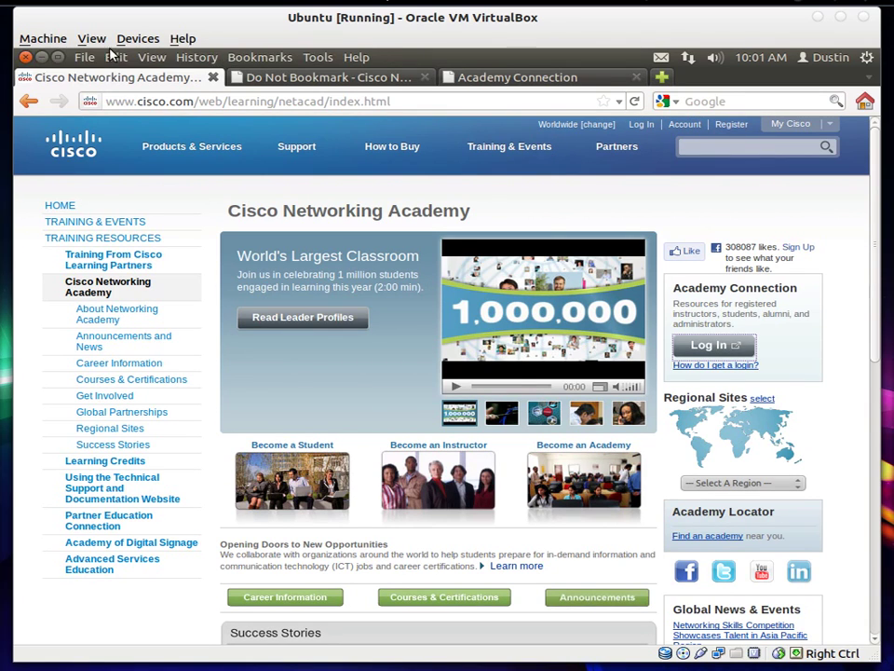
- Restart Firefox and switch to the Academy Connection student home tab
key("alt+F4")
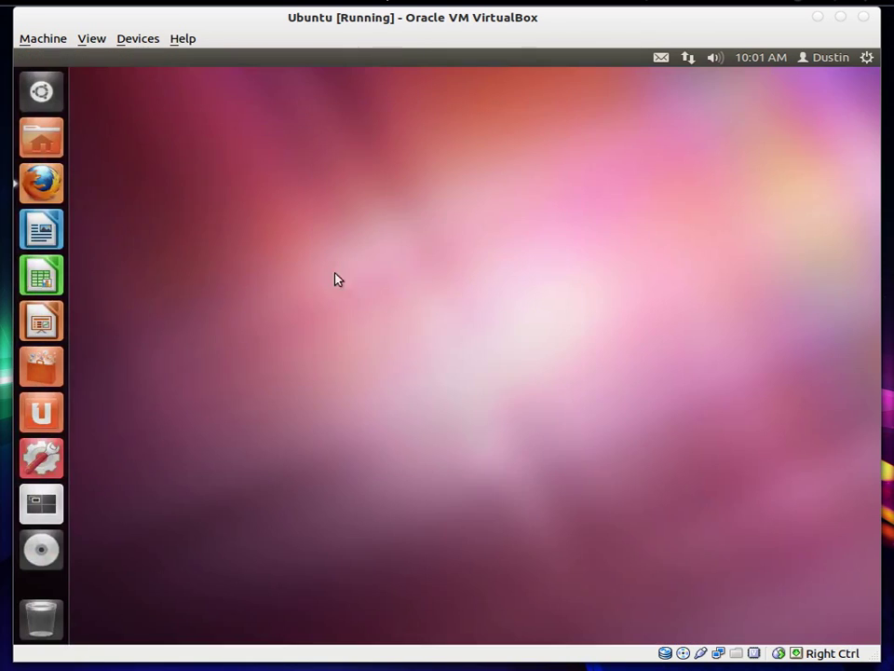
left_click(41, 189)
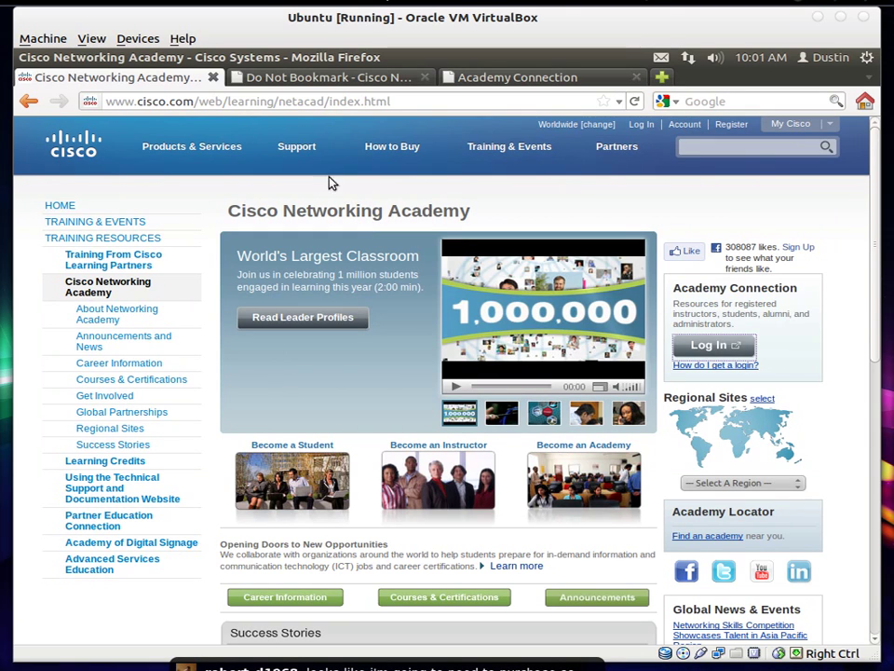
left_click(326, 80)
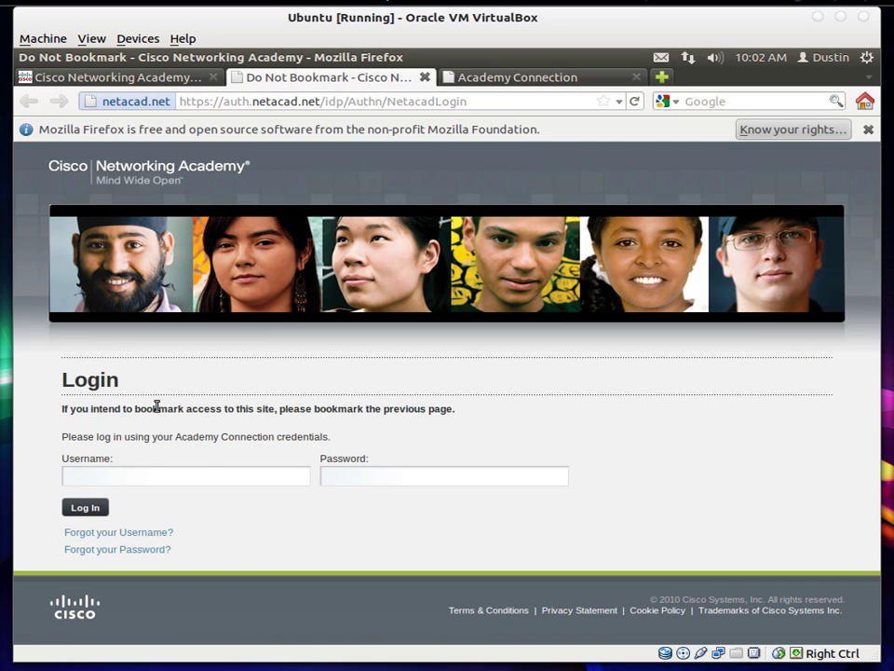
left_click(503, 82)
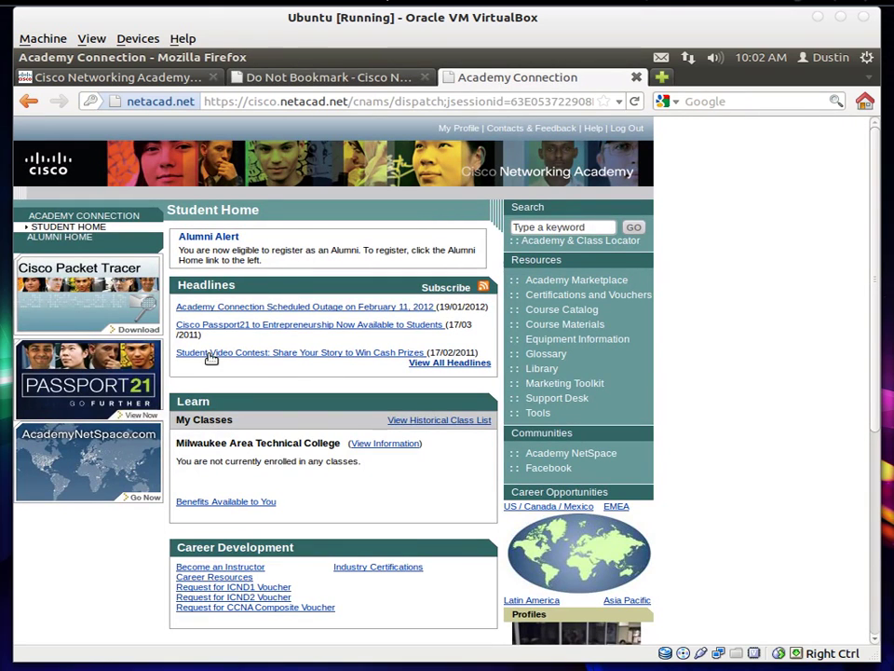
scroll(395, 367, "down", 2)
scroll(397, 367, "up", 2)
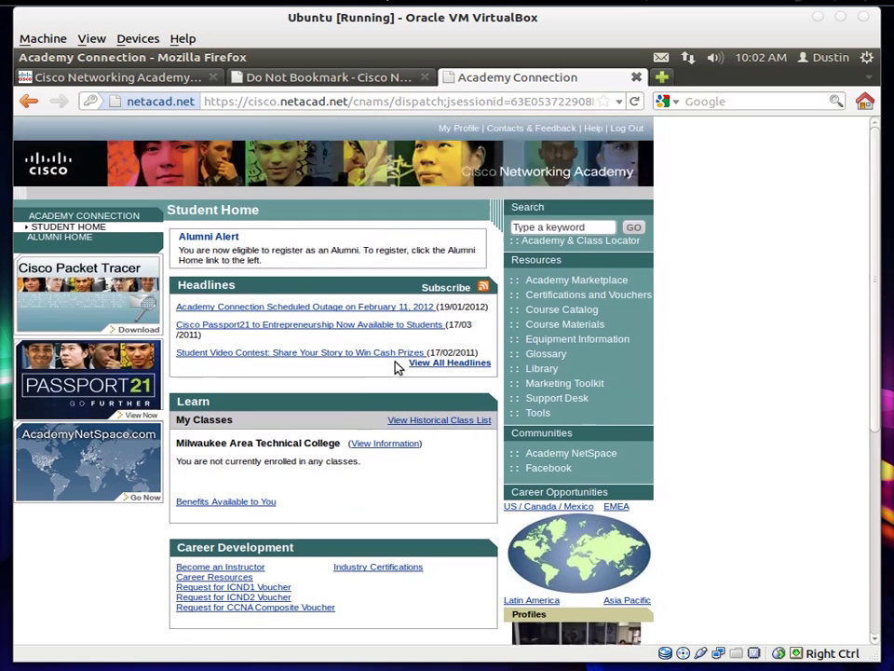
- Open the Cisco Packet Tracer banner and browse its documents, videos and software downloads
left_click(110, 307)
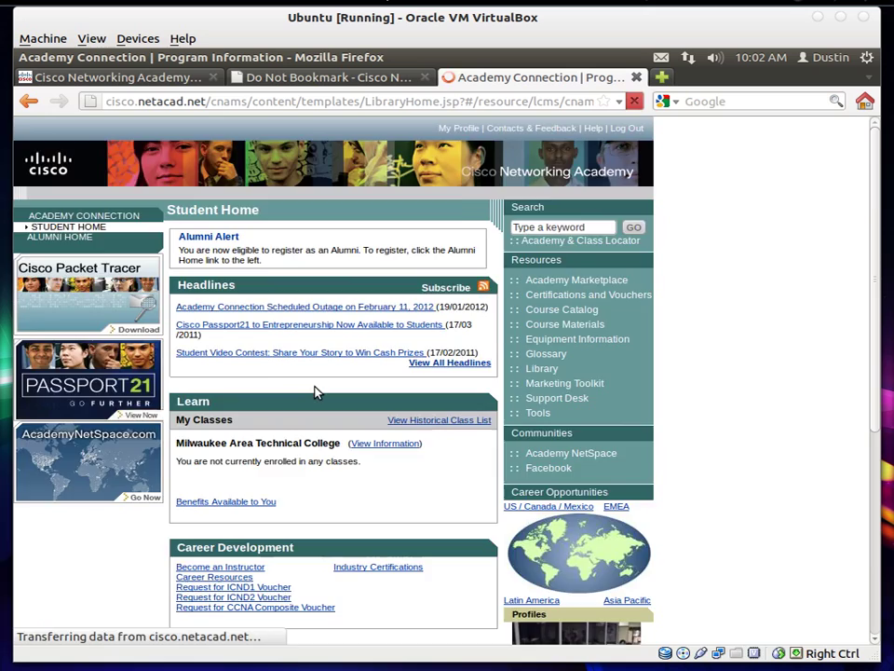
scroll(379, 380, "down", 5)
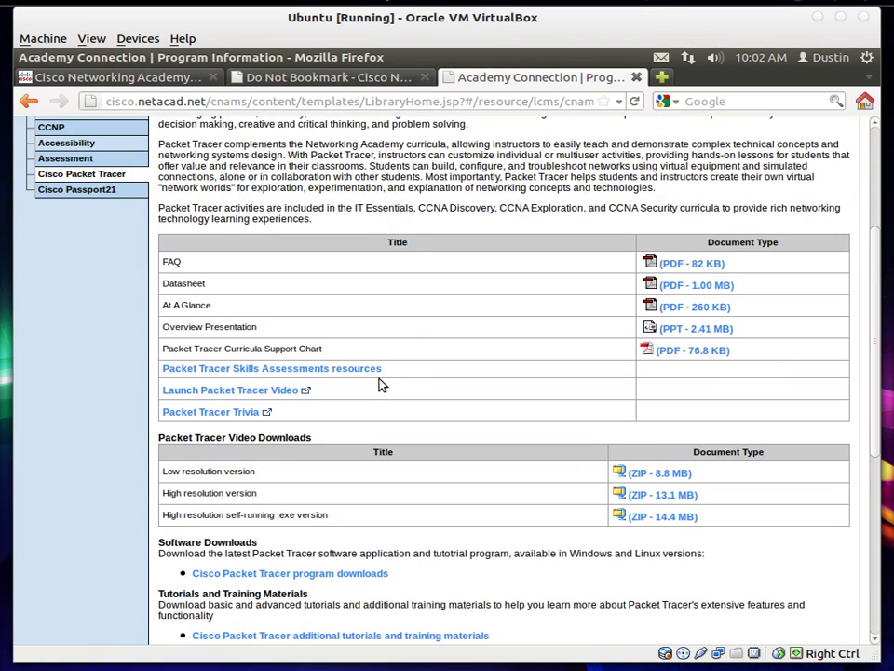
scroll(376, 388, "down", 6)
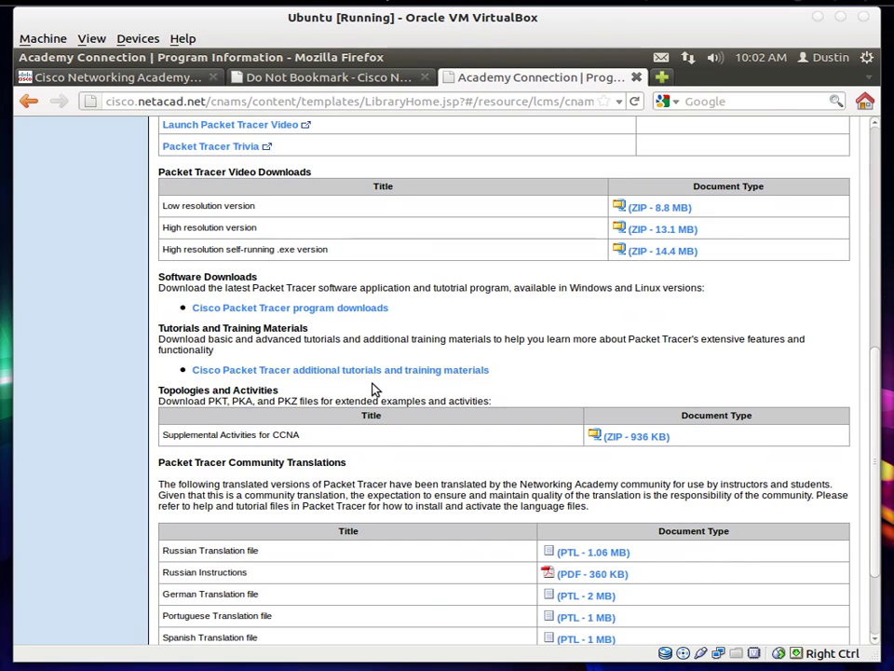
scroll(373, 387, "down", 3)
scroll(373, 383, "up", 6)
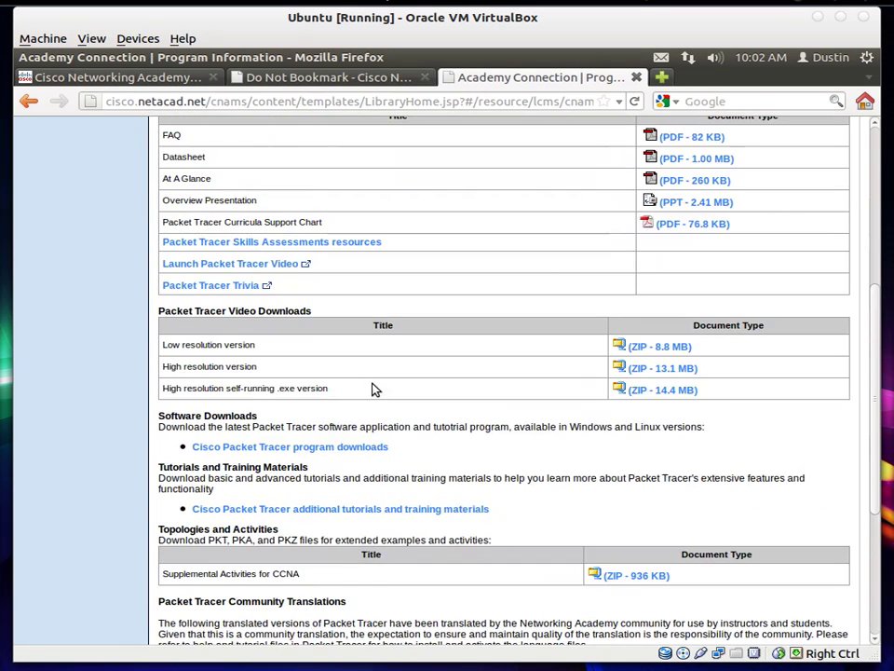
- Open 'Cisco Packet Tracer program downloads' to see the 5.3.3 Windows and Linux installers
left_click(260, 448)
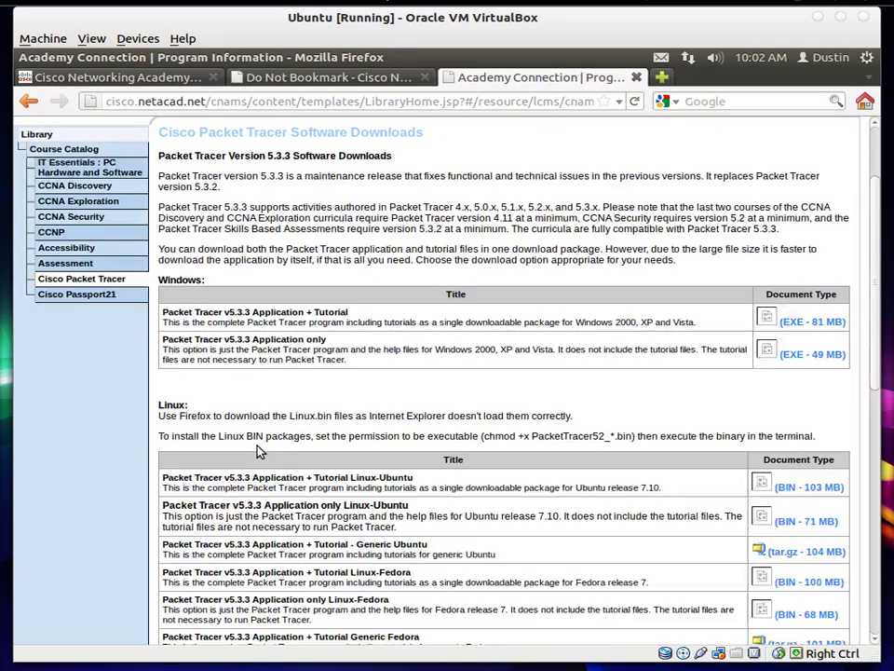
scroll(289, 412, "down", 1)
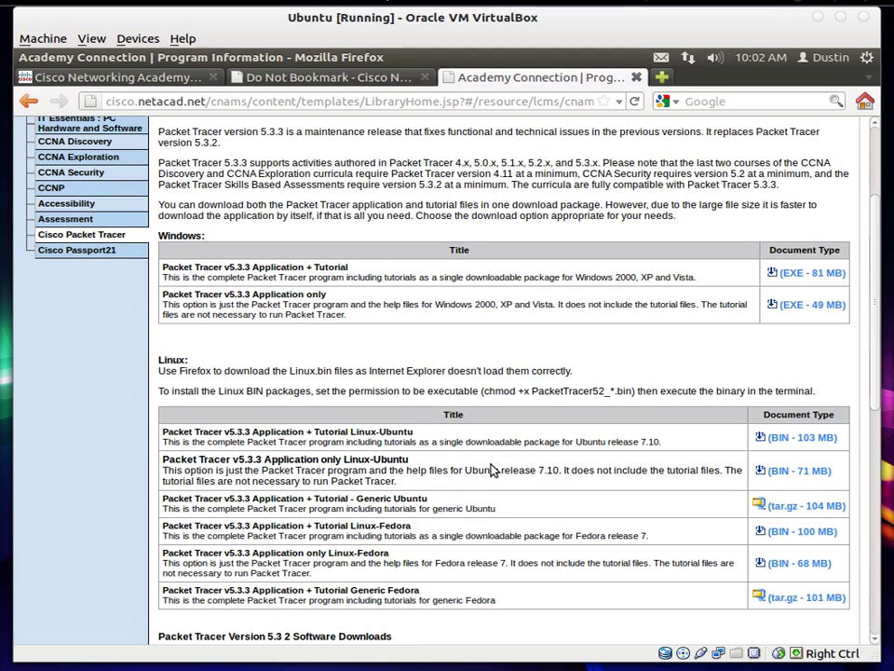
- Save the Linux-Ubuntu application-only BIN (71 MB) and wait for the download to finish
left_click(783, 473)
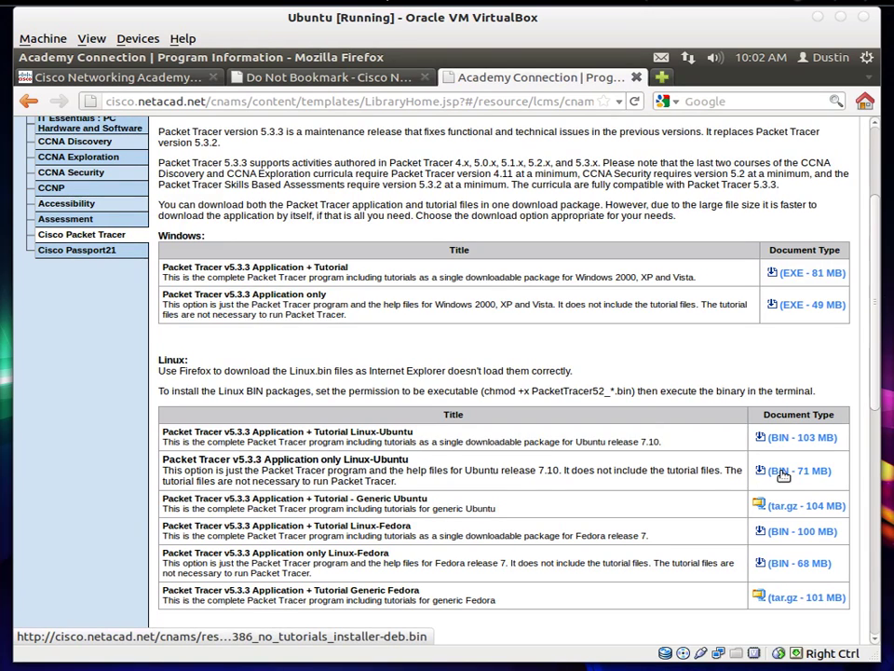
left_click(610, 430)
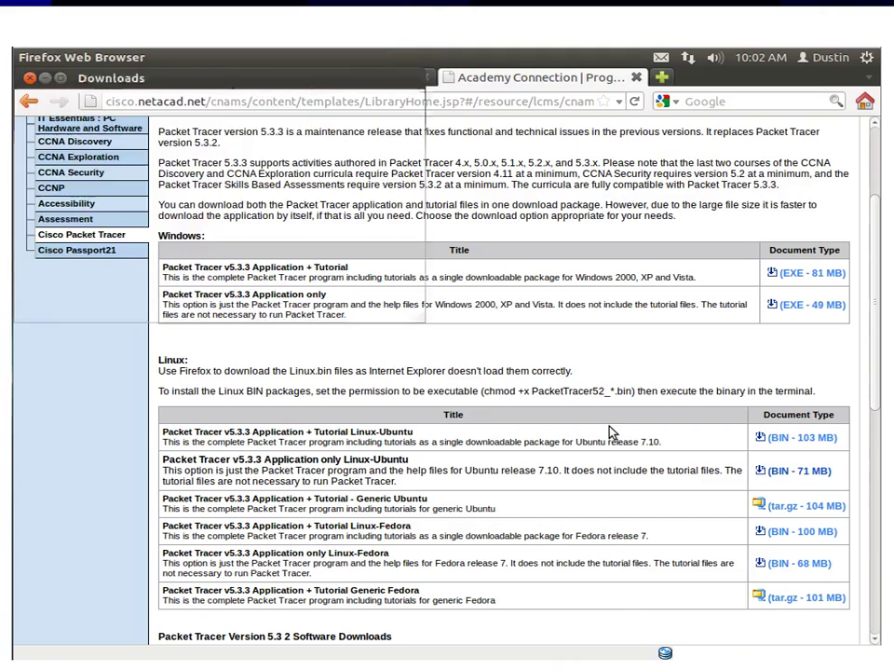
left_click_drag(133, 64, 244, 125)
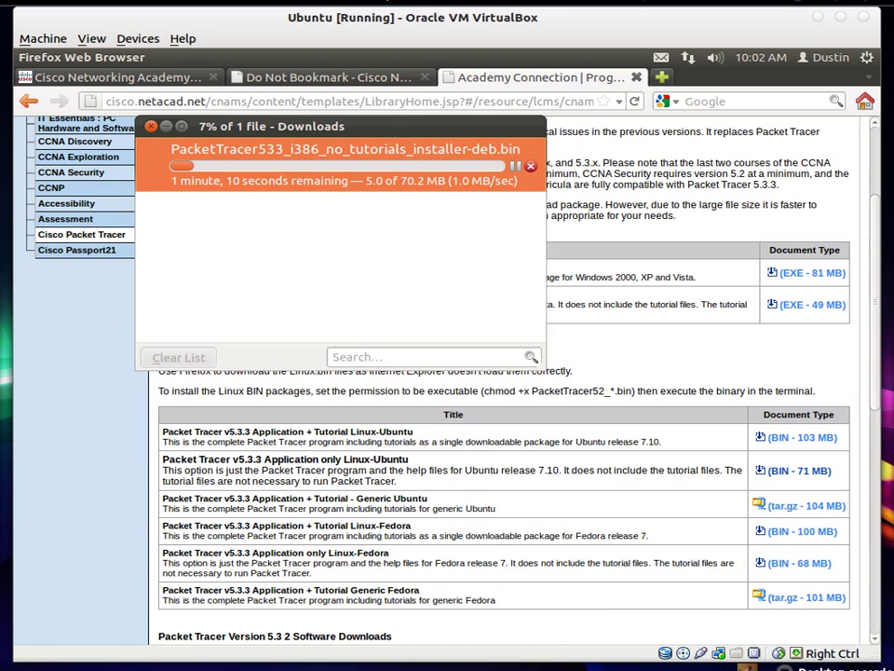
left_click(745, 666)
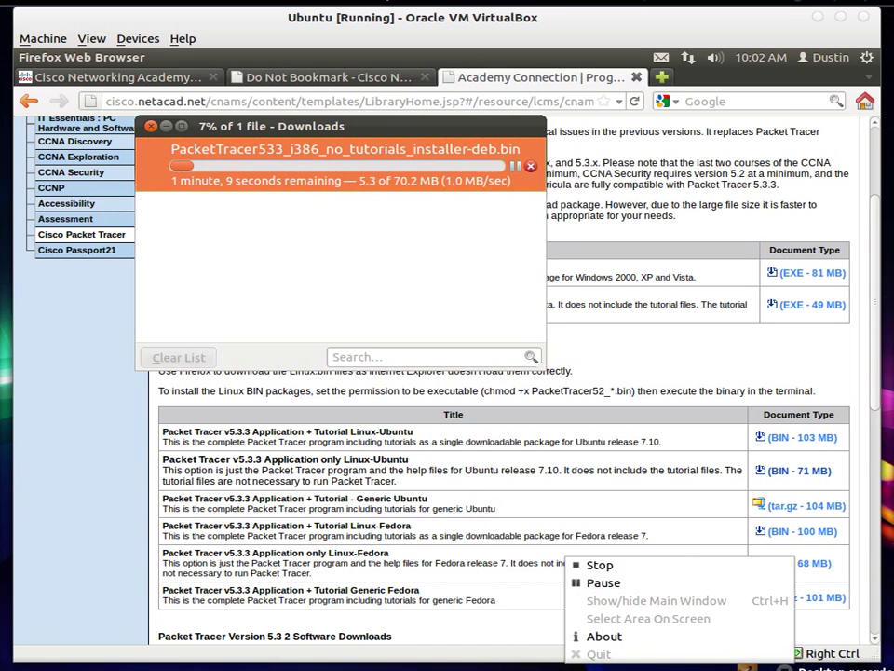
left_click(599, 585)
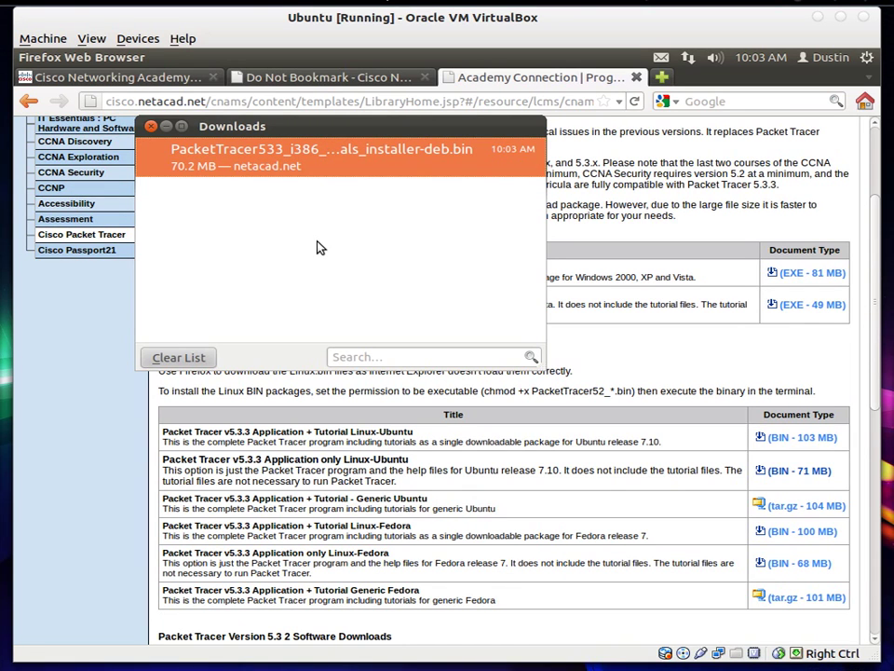
key("Return")
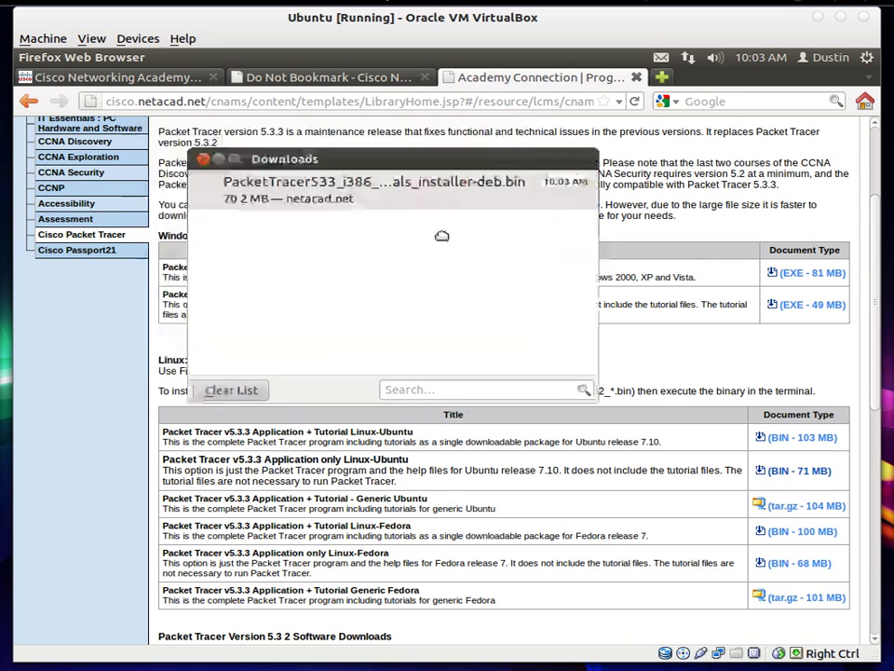
mouse_move(442, 236)
left_mouse_down()
mouse_move(604, 432)
mouse_move(435, 450)
mouse_move(435, 212)
mouse_move(448, 232)
left_mouse_up()
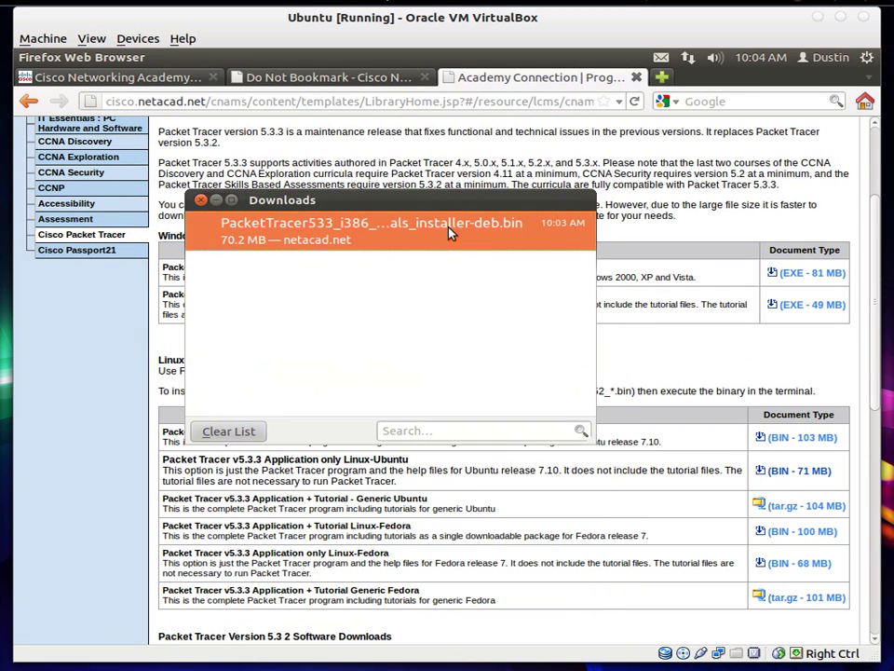
left_click(201, 200)
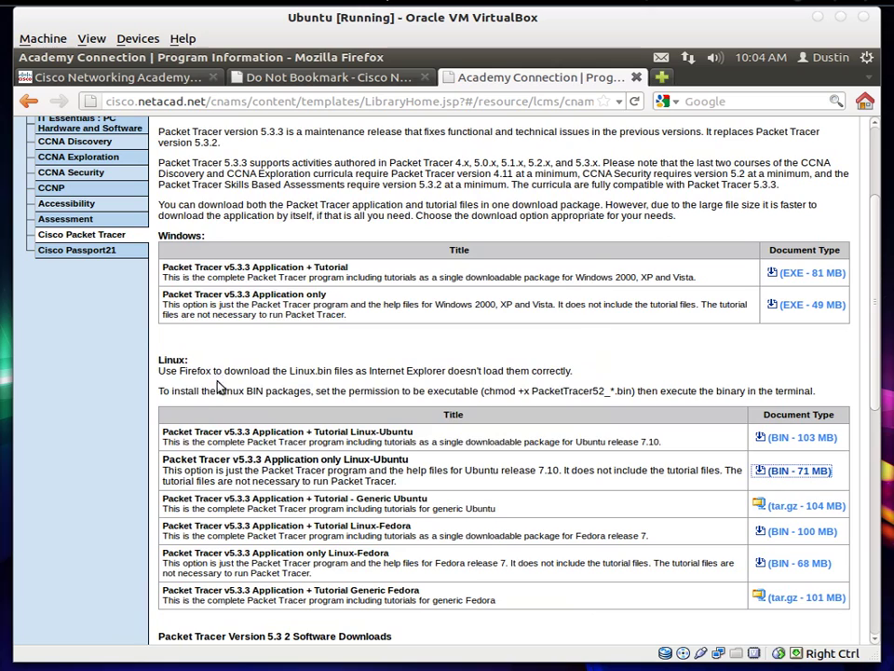
left_click_drag(171, 391, 316, 392)
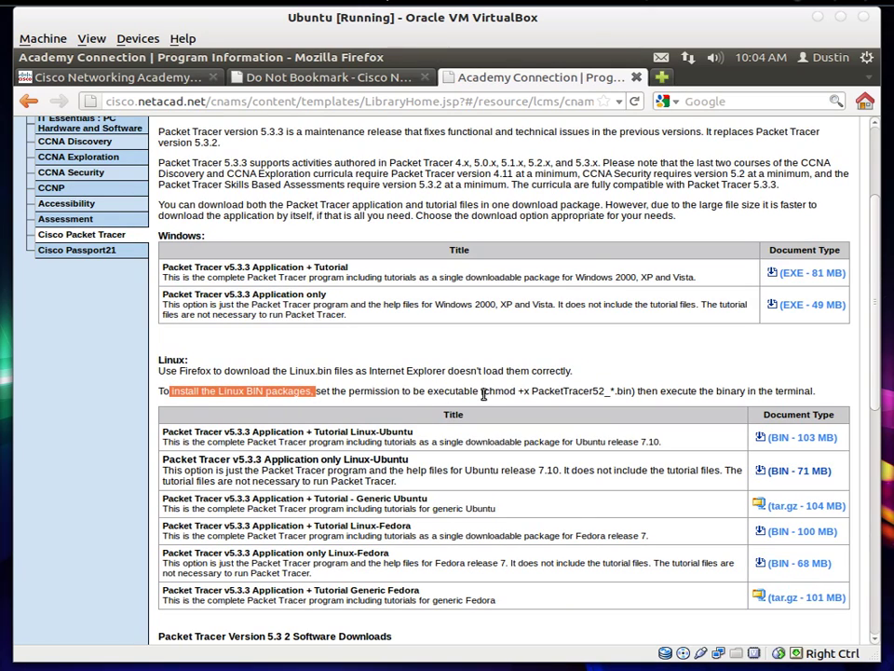
left_click_drag(484, 394, 630, 394)
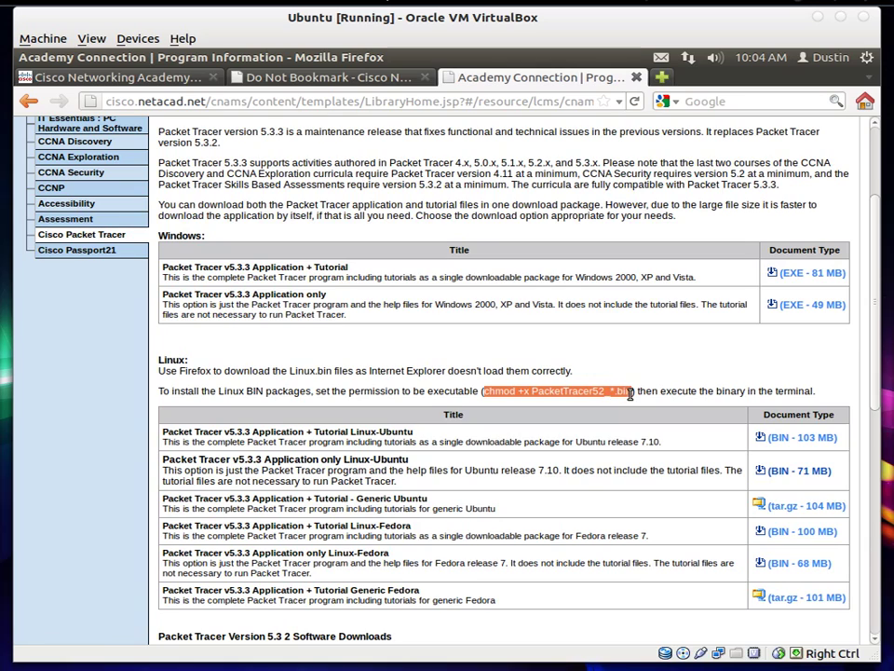
left_click(629, 394)
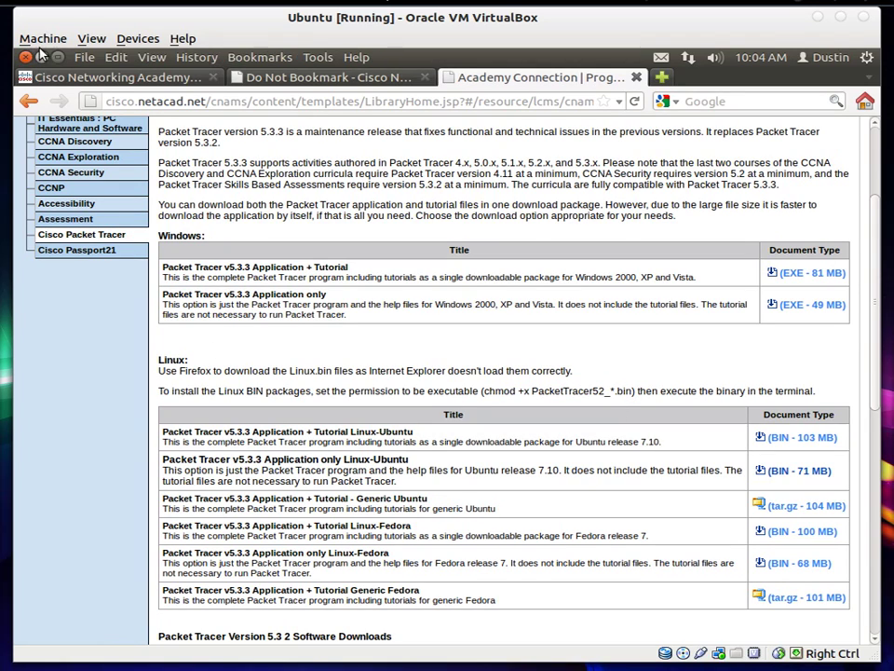
- Open Downloads in the home folder and check the installer .bin file's permission properties
mouse_move(17, 158)
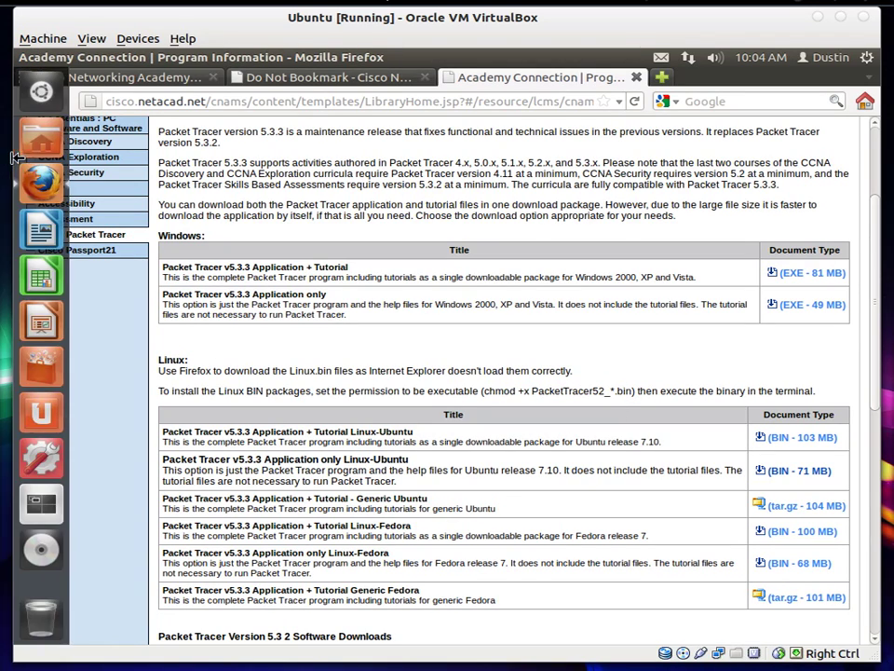
left_click(41, 138)
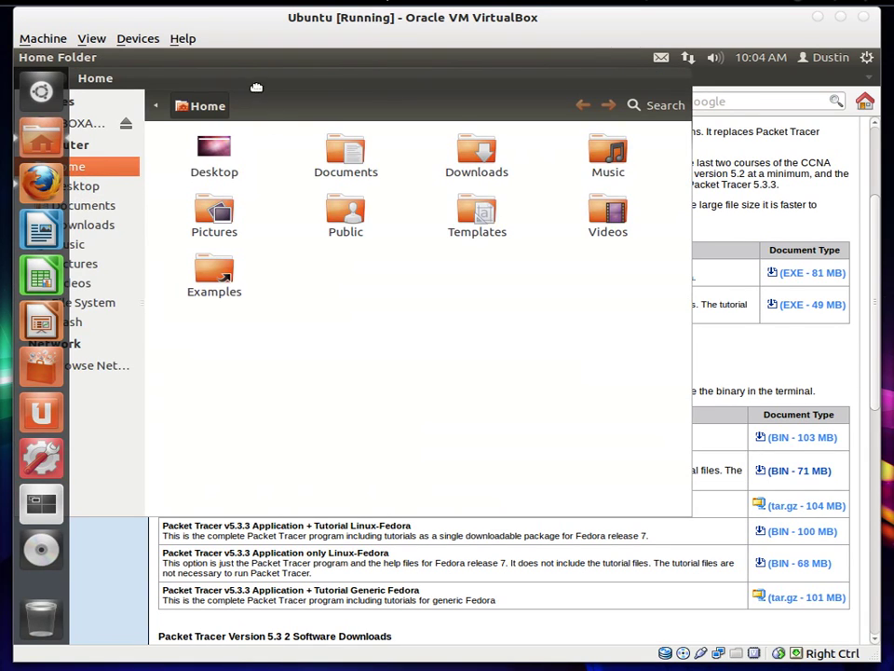
left_click_drag(253, 87, 352, 169)
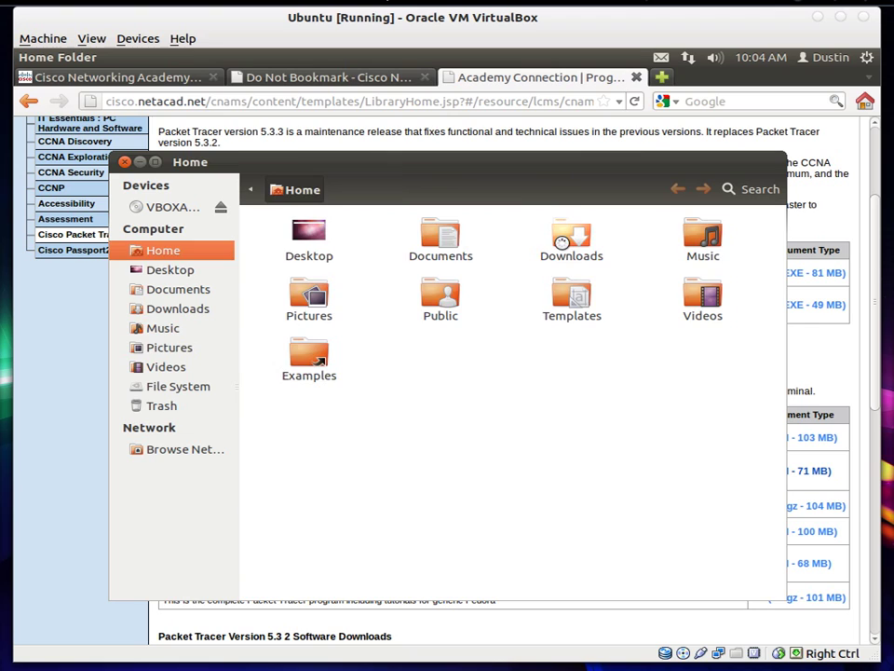
double_click(562, 240)
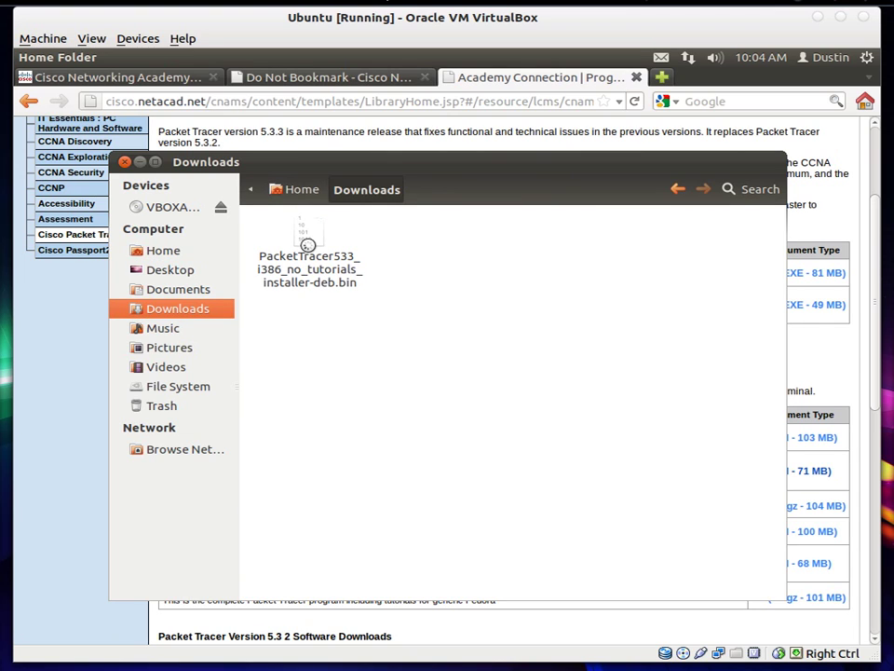
left_click(307, 240)
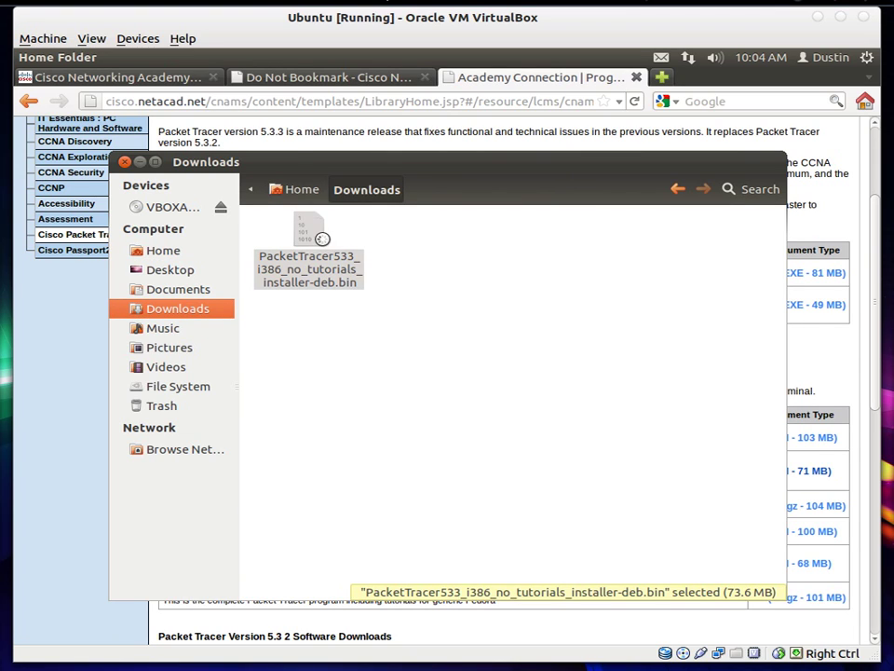
right_click(321, 238)
left_click(447, 465)
left_click(282, 145)
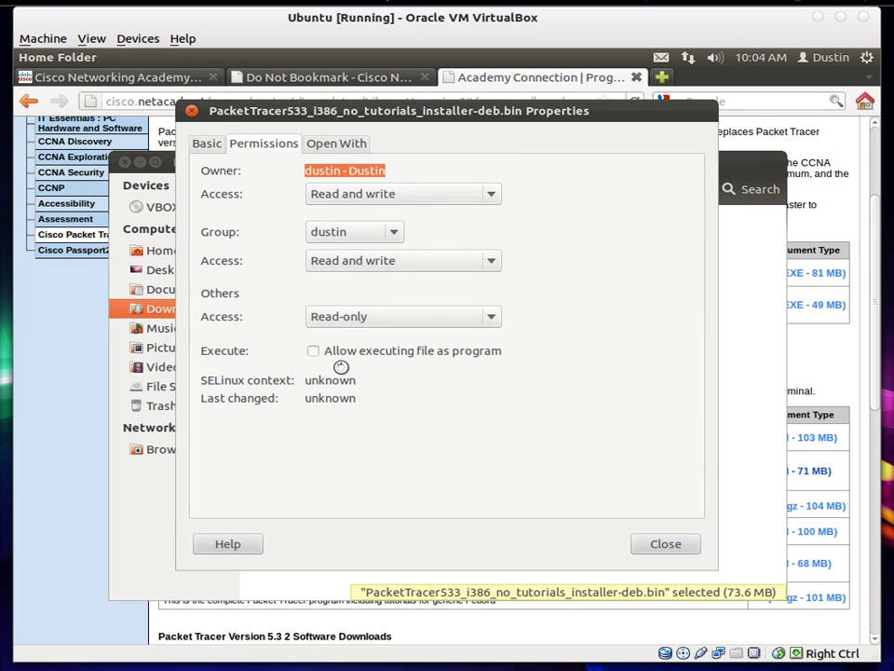
left_click(667, 545)
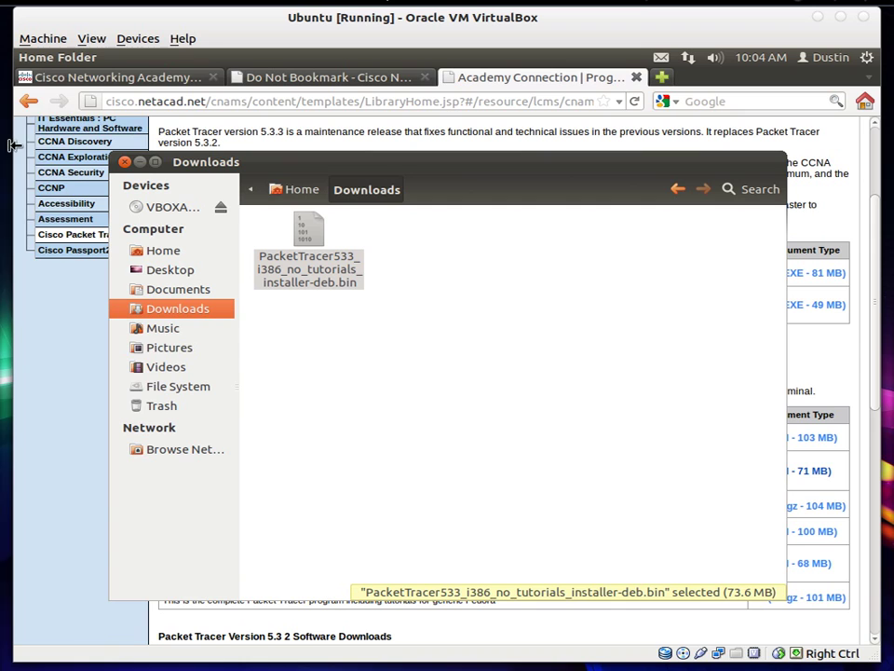
- Launch Terminal from a Dash search for 'term' and place it beside the folder
left_click(36, 103)
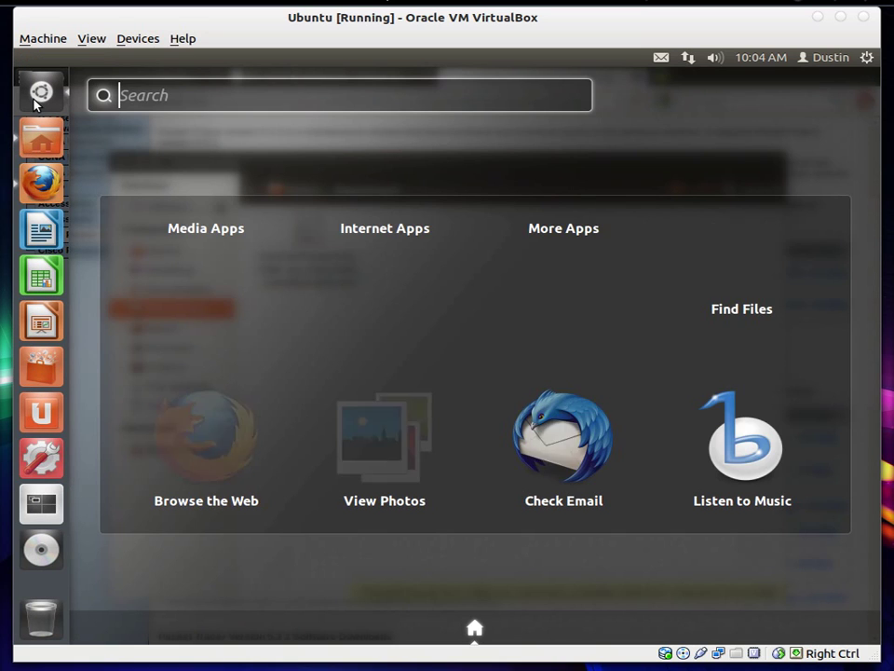
type("term")
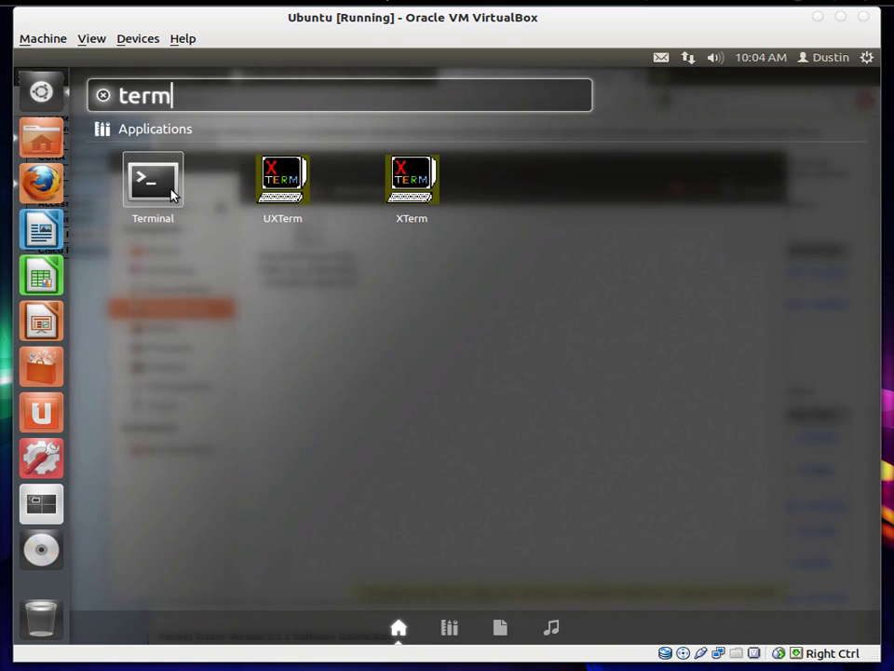
left_click(154, 177)
left_click_drag(240, 84, 464, 283)
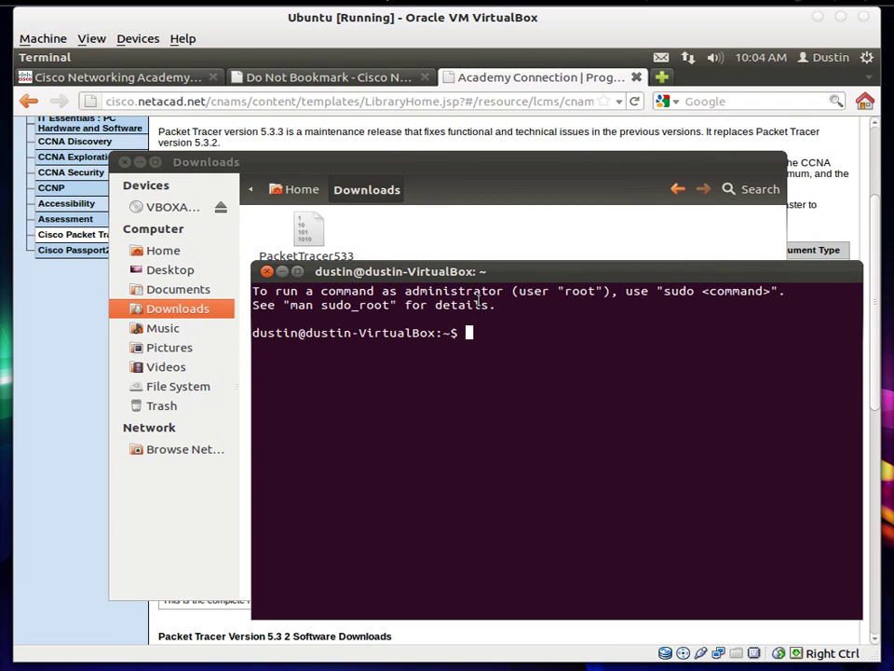
- List the home folder contents with ls
type("ls")
key("Return")
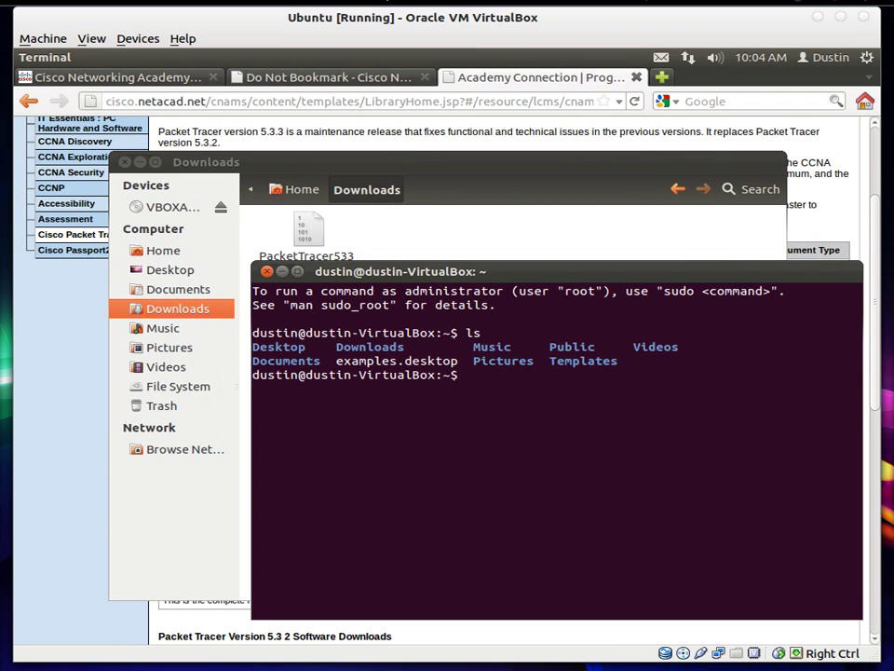
double_click(448, 332)
left_click(450, 332)
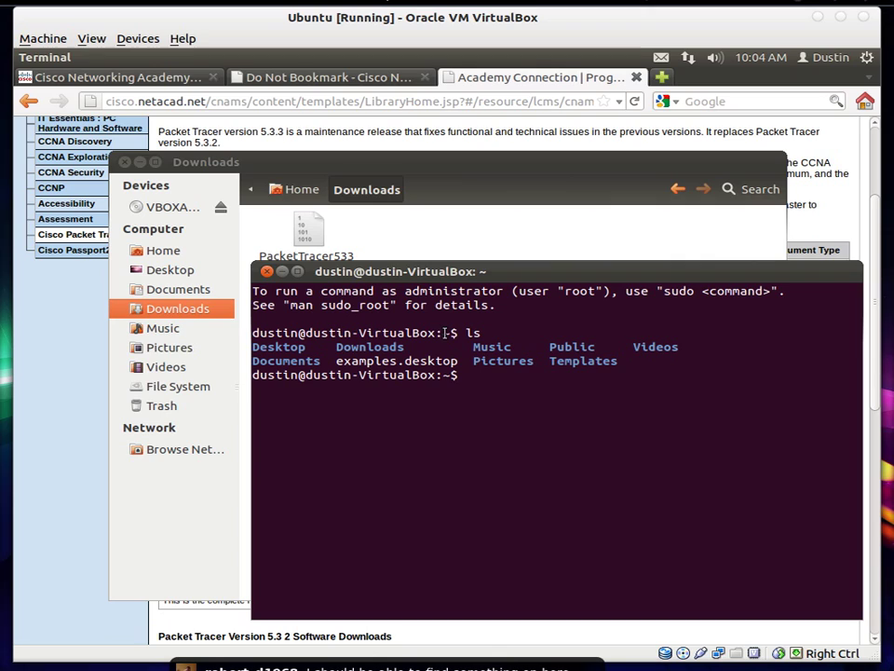
left_click_drag(444, 333, 453, 332)
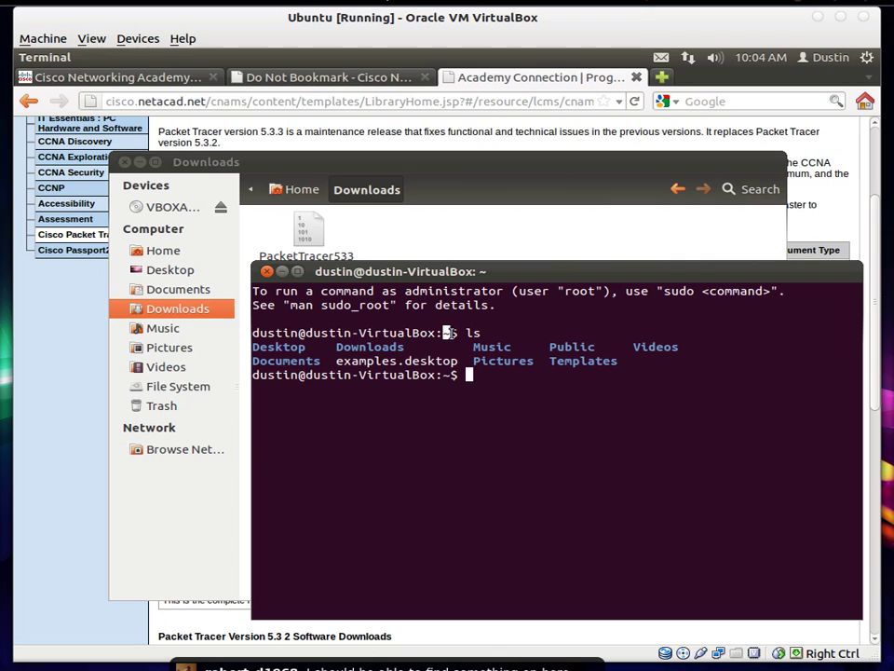
left_click(483, 375)
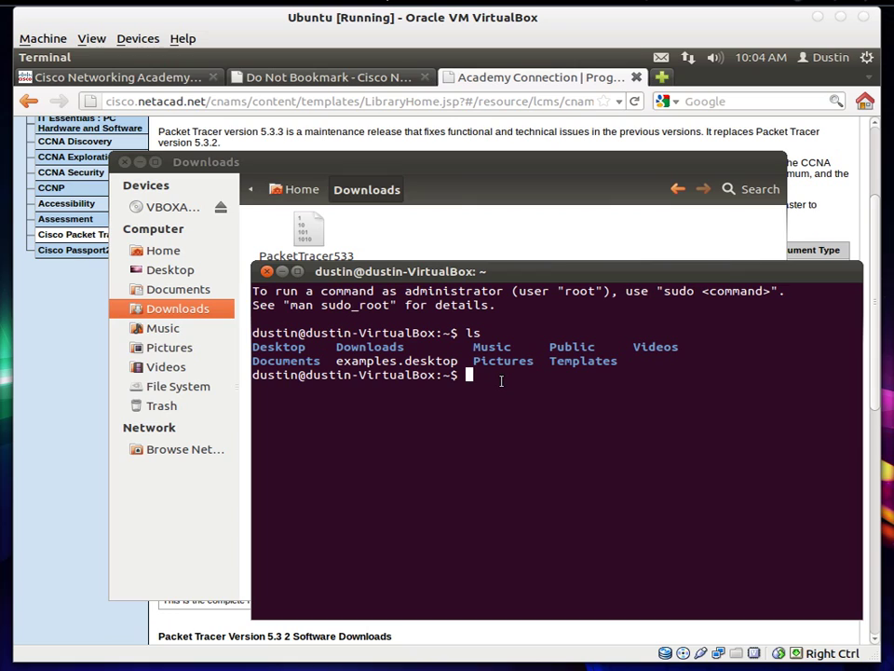
- Change into Downloads with cd and list it, showing the Packet Tracer installer
type("cd Dow")
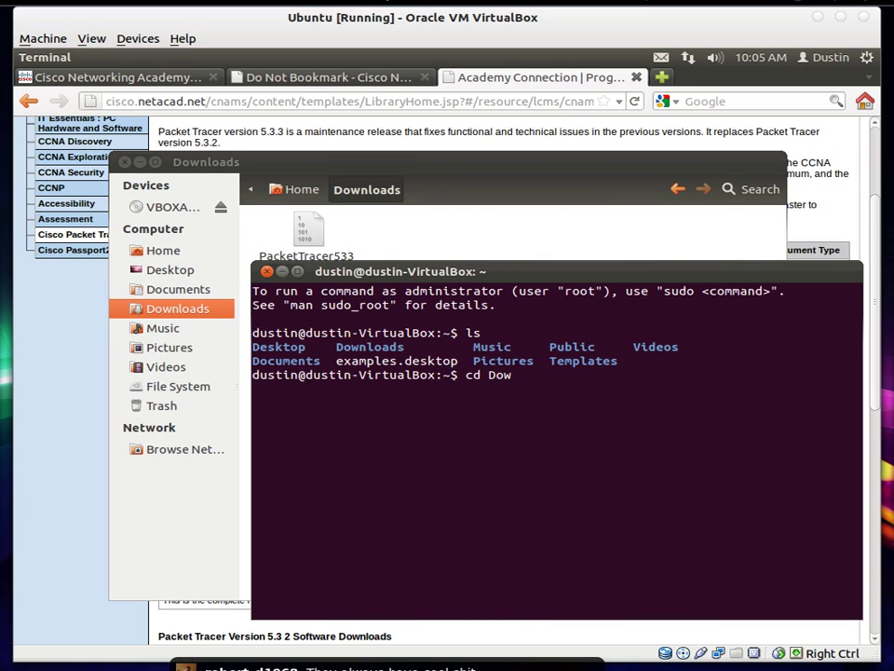
key("Tab")
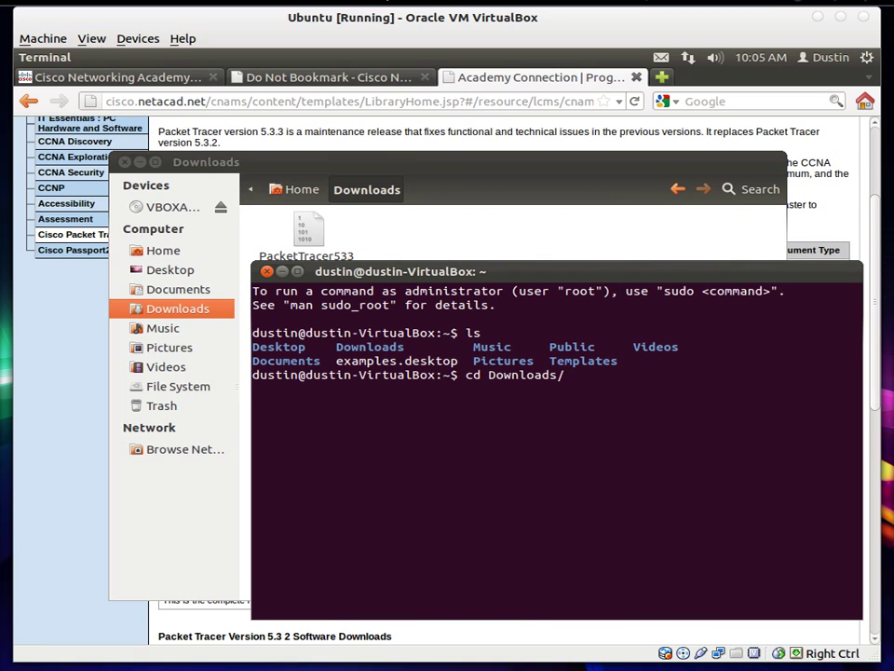
key("Return")
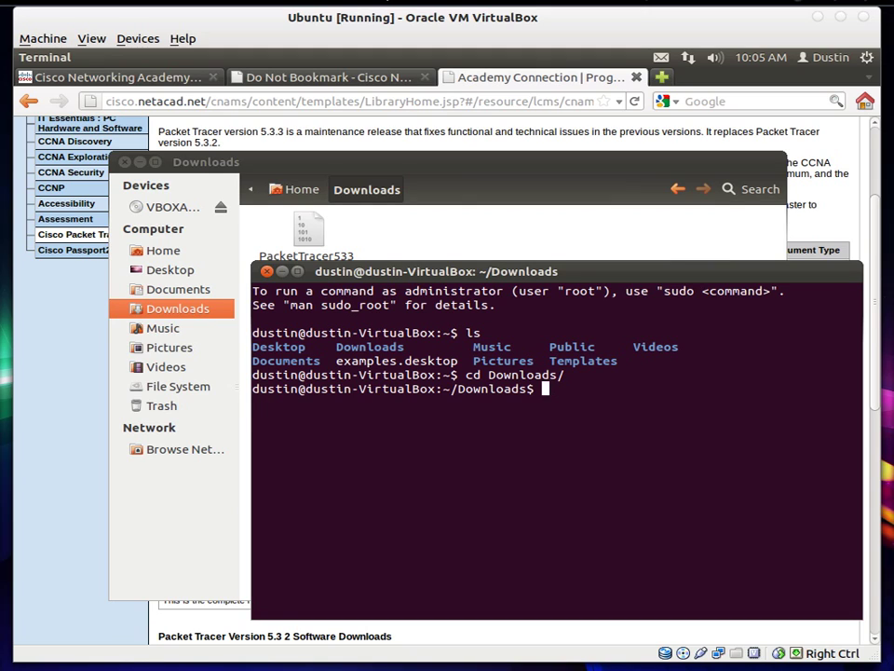
type("ls")
key("Return")
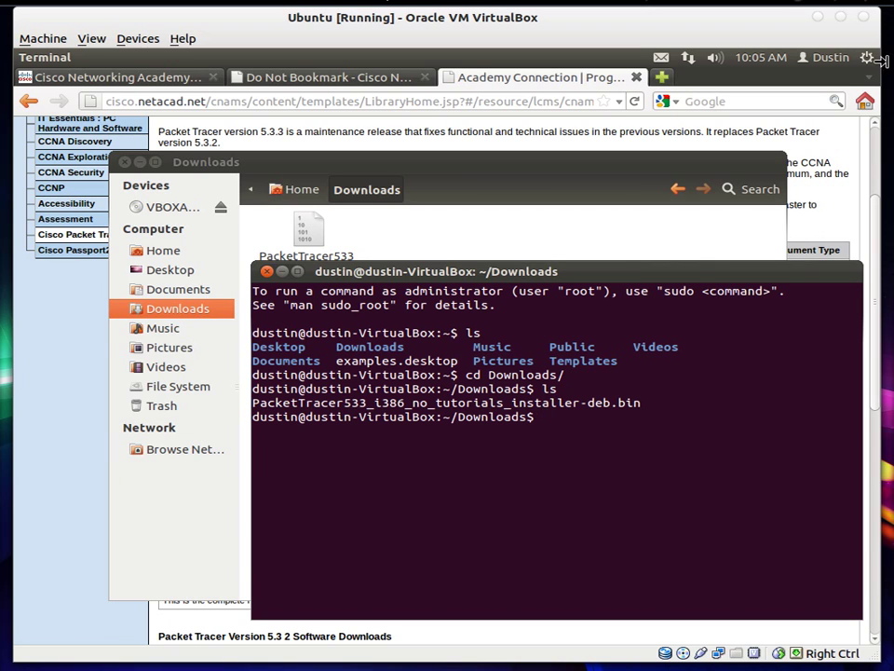
- Check the chmod instruction in the Linux notes on the Packet Tracer downloads page
key("alt+Tab")
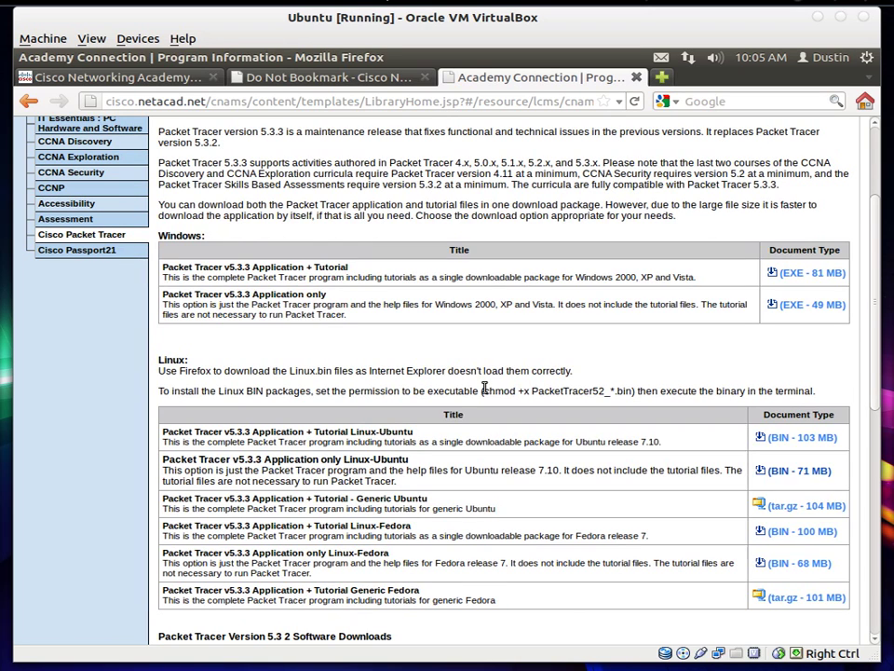
left_click_drag(482, 391, 614, 392)
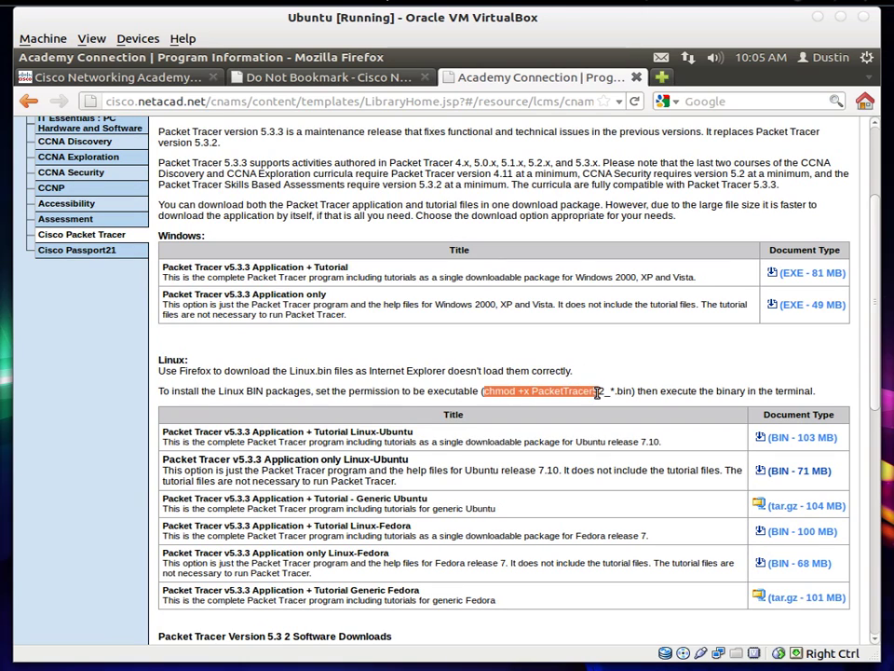
left_click(495, 385)
- Make PacketTracer533_i386_no_tutorials_installer-deb.bin executable with chmod +x and confirm with ls
key("alt+Tab")
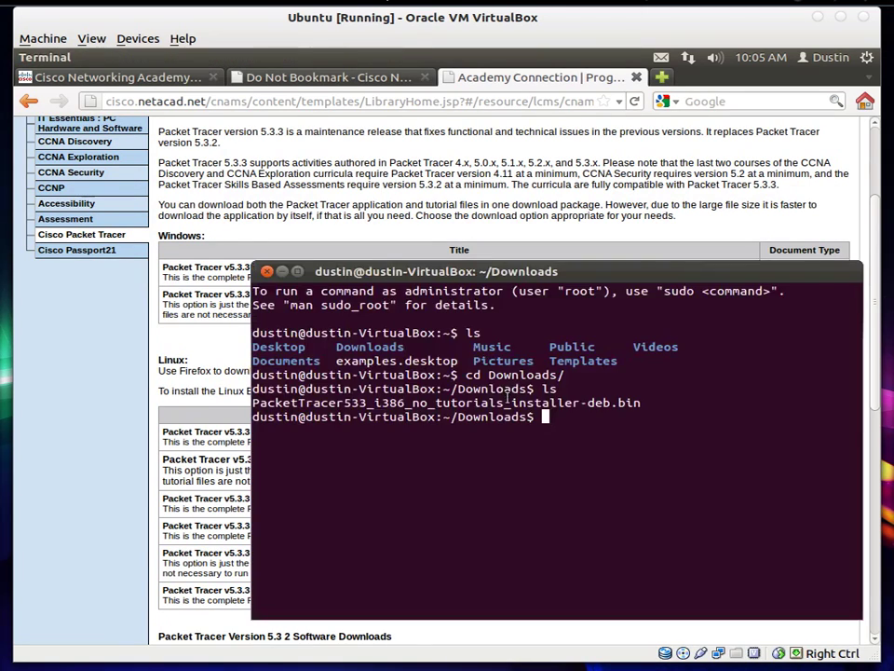
type("chmod +x")
left_click_drag(400, 402, 679, 435)
left_click(664, 428)
type("Pa")
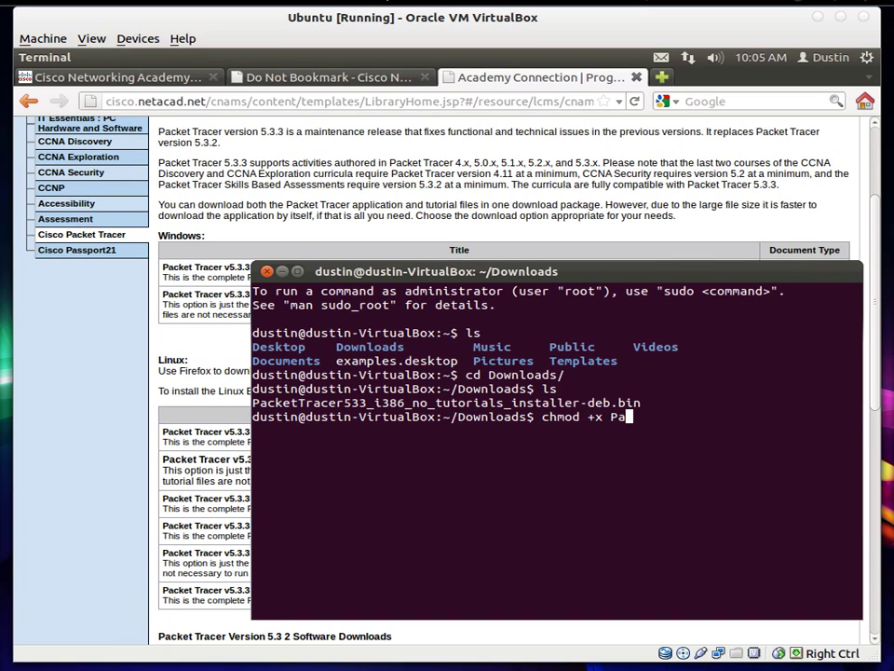
key("Tab")
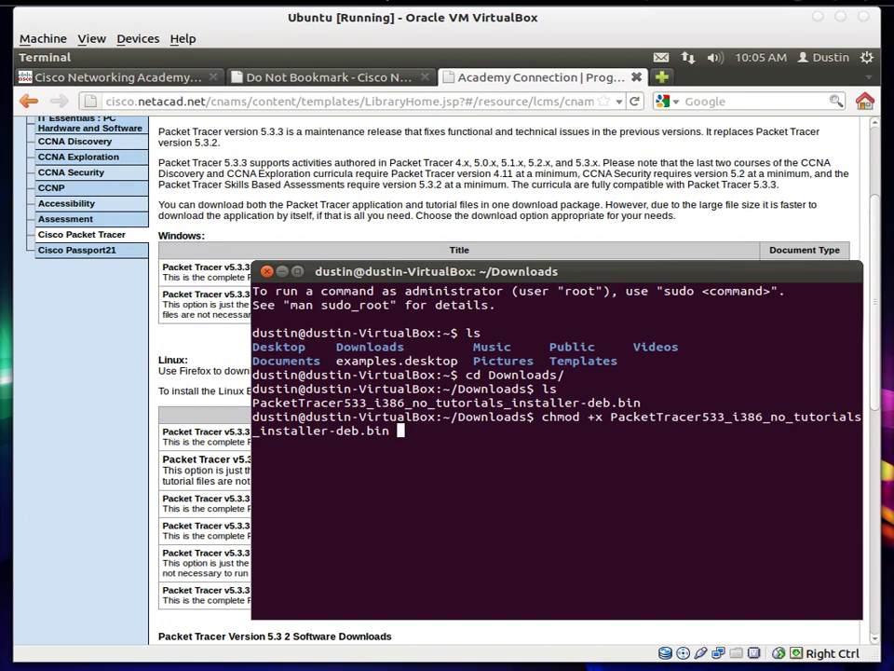
key("Return")
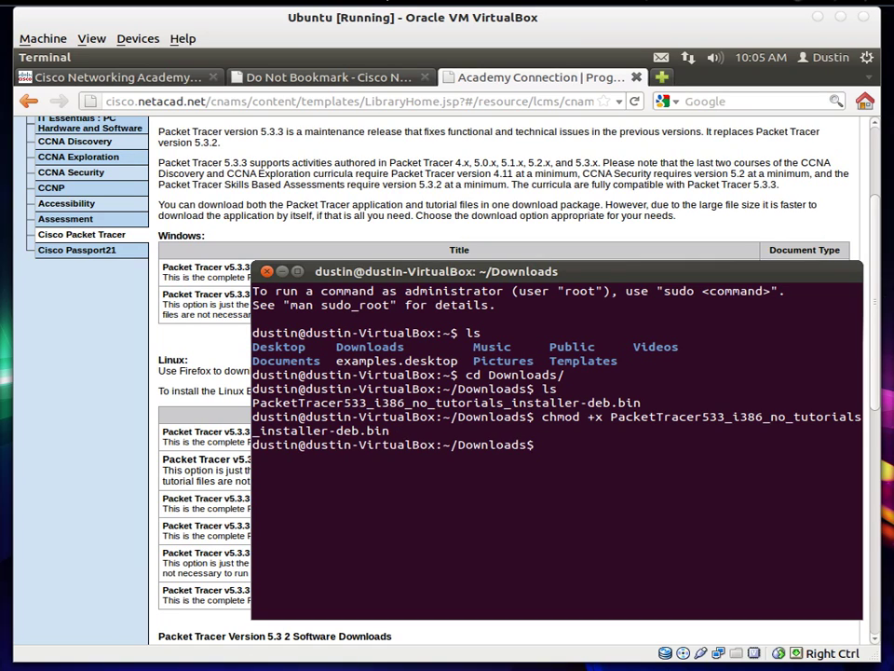
type("ls")
key("Return")
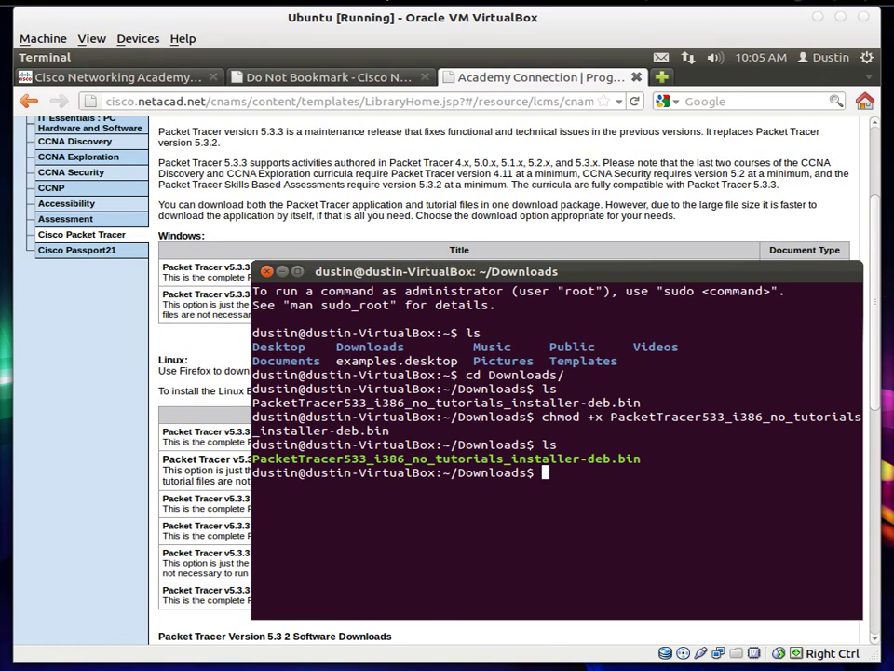
type("./P")
- Run the installer, page through and accept the EULA with y, and authorize with the sudo password
key("Tab")
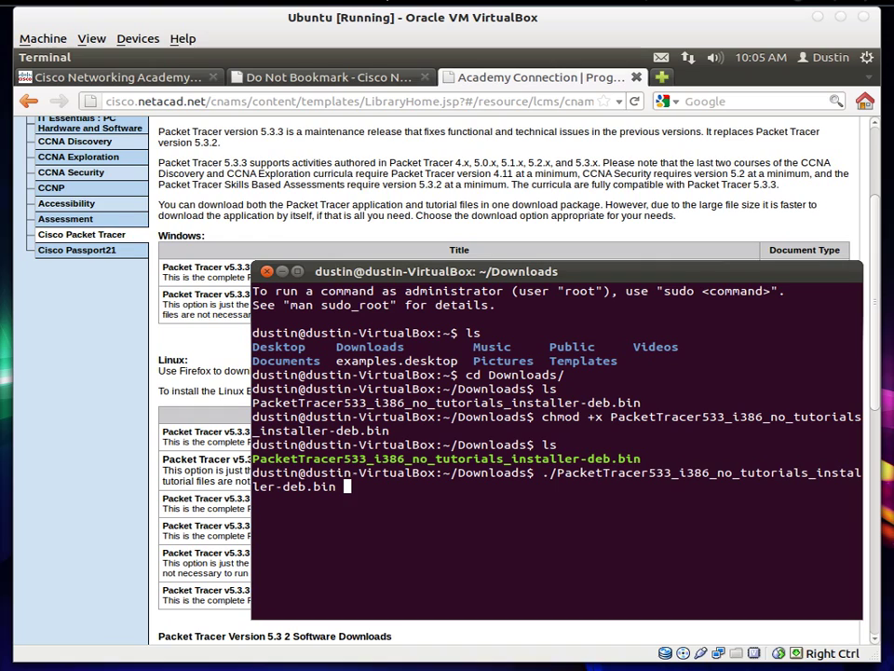
key("Return")
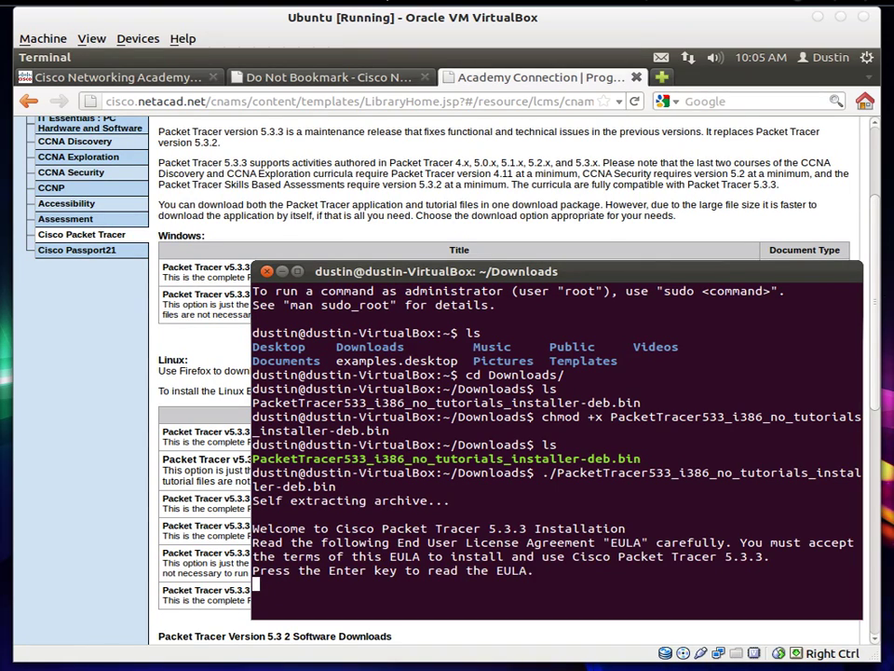
key("Return")
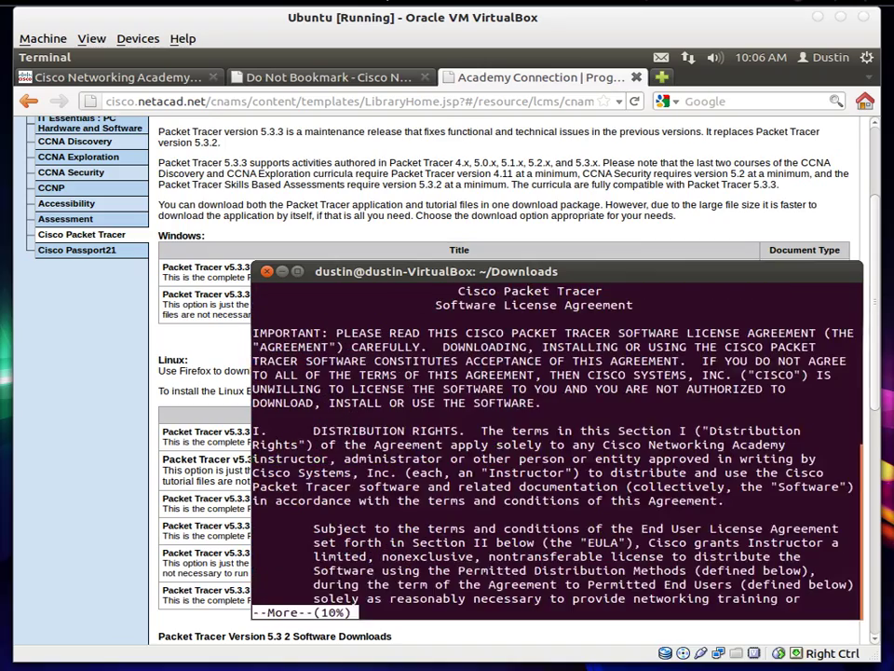
key("Return")
key("Return")
key("space")
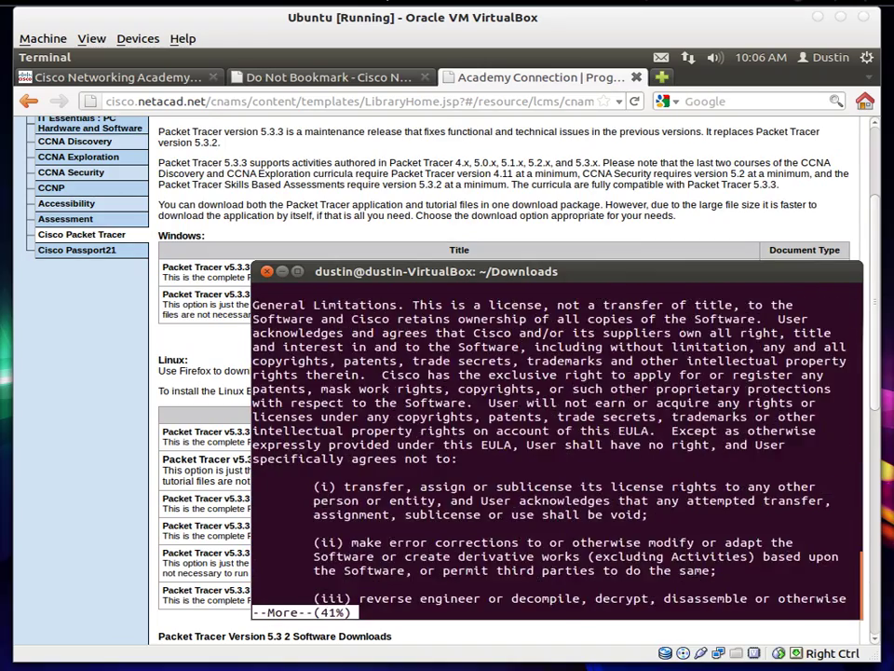
key("space")
key("space")
key("space")
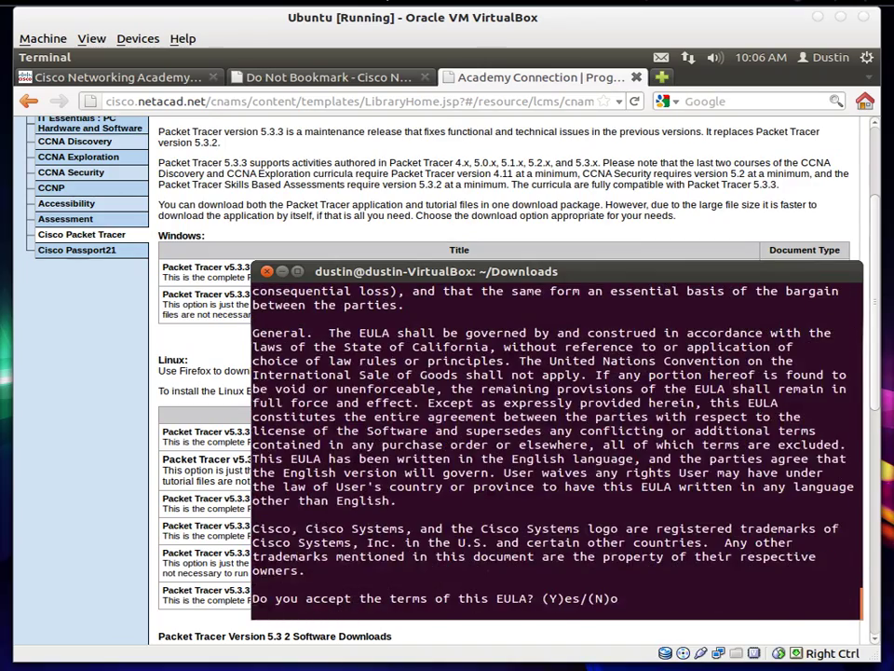
type("y")
key("Return")
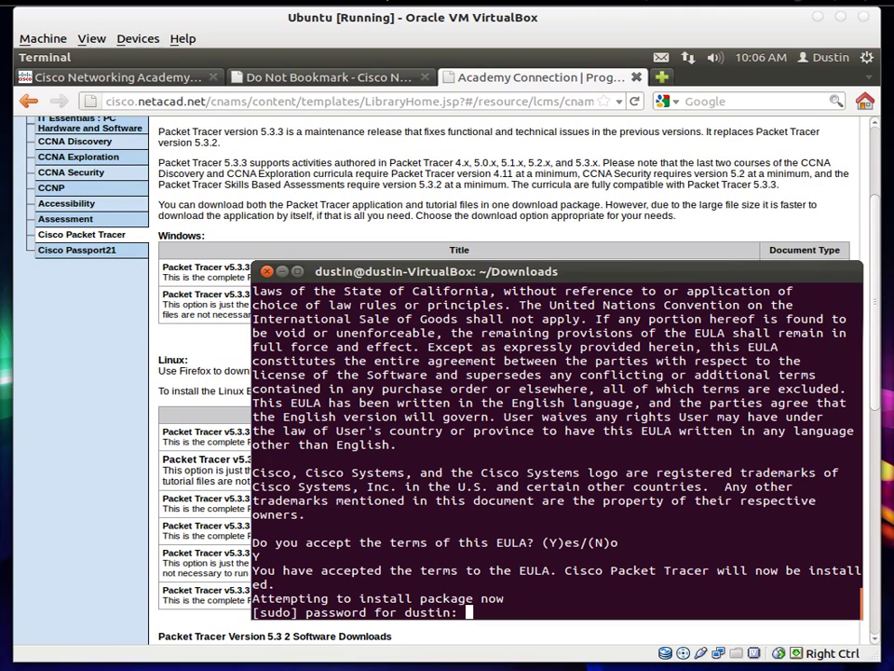
key("Return")
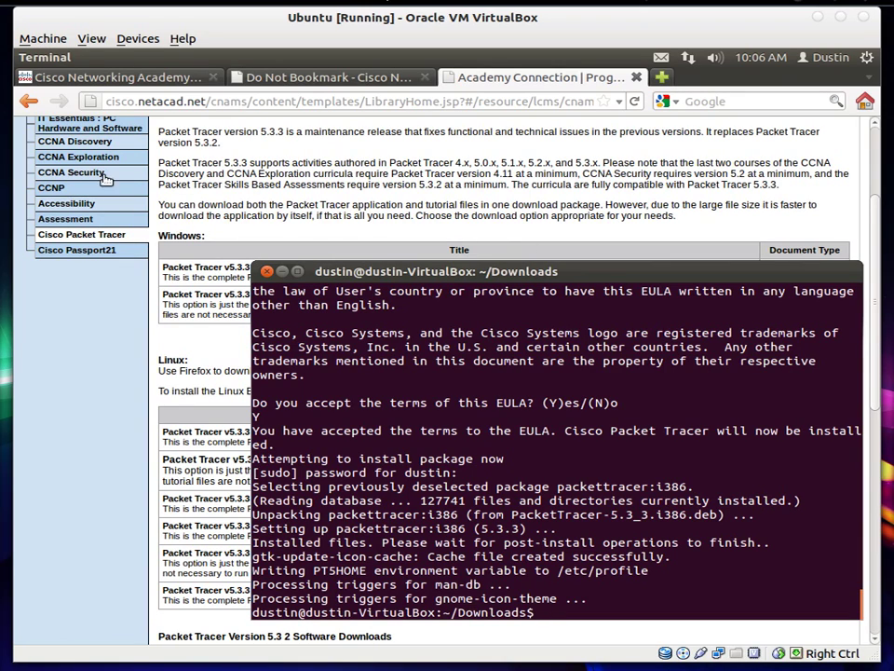
- Search the Dash for 'pack', start Cisco Packet Tracer, and dismiss the user-files notice with OK
mouse_move(11, 168)
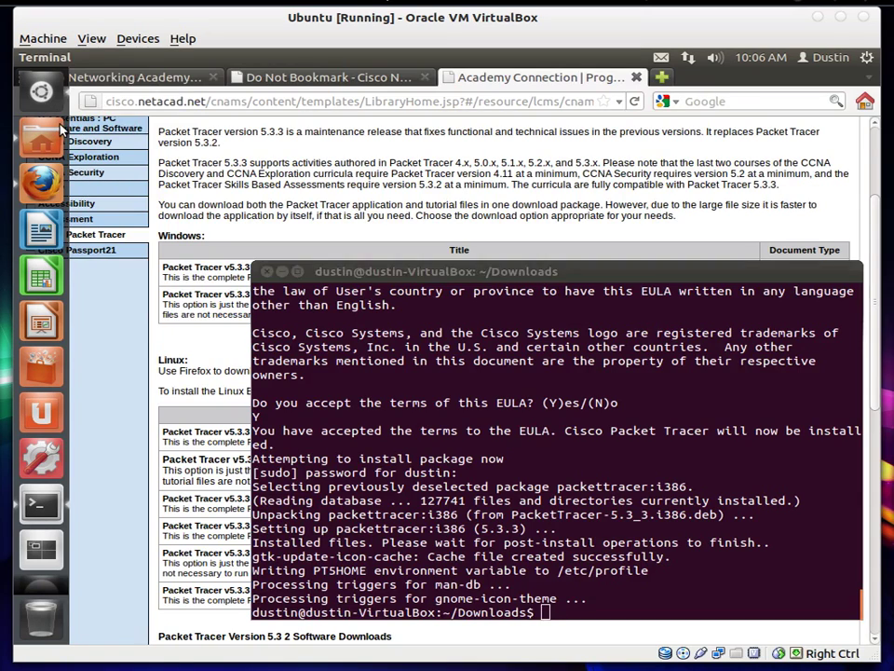
left_click(43, 92)
type("pack")
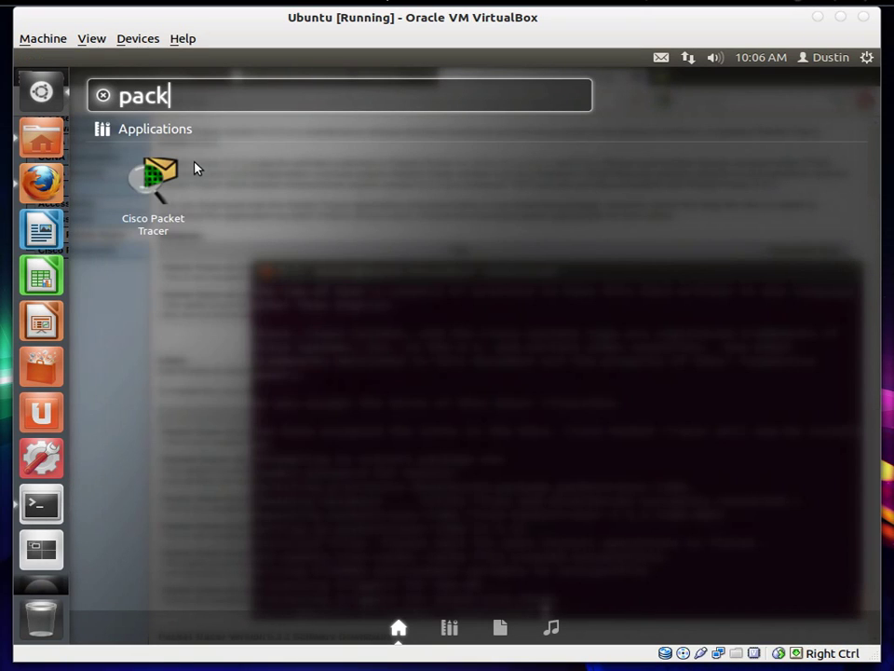
left_click(145, 191)
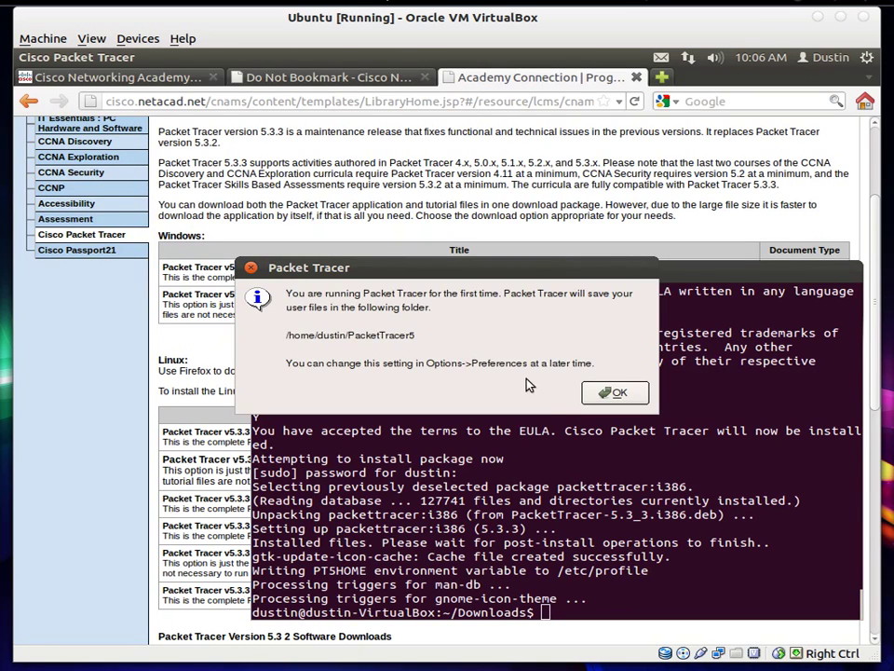
left_click(615, 393)
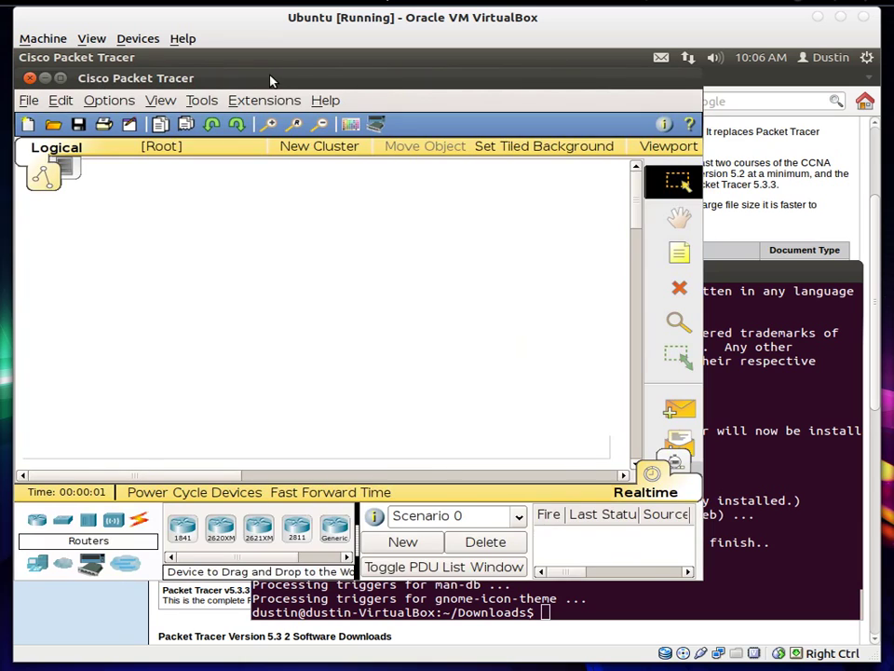
- Drag the Packet Tracer window right and down, then nudge it slightly up
left_click_drag(270, 84, 323, 94)
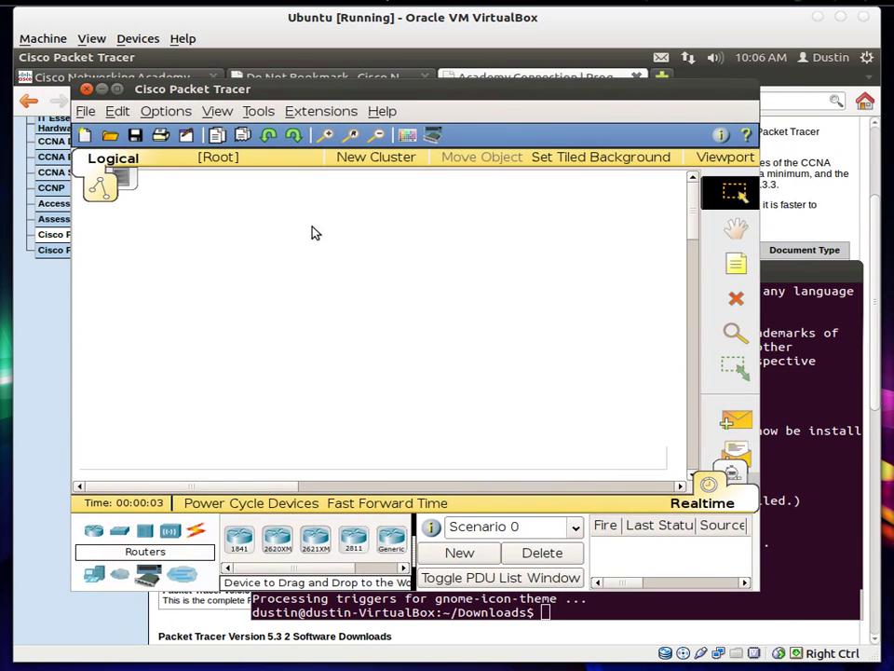
mouse_move(210, 92)
left_mouse_down()
mouse_move(309, 118)
mouse_move(209, 82)
left_mouse_up()
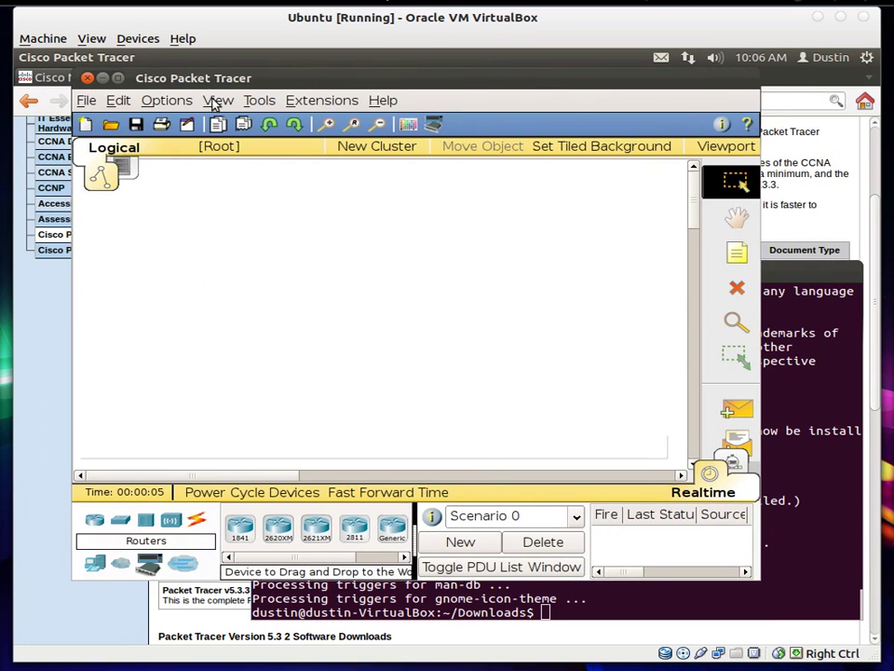